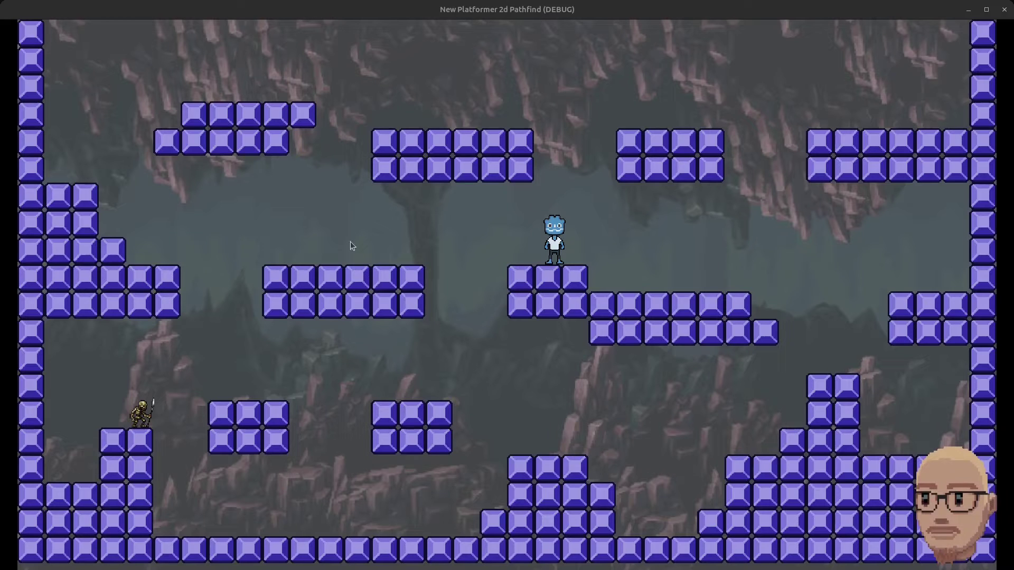
- Play the path-finding demo, sending the robot to a clicked spot, then walking and jumping with arrows and space
click(153, 400)
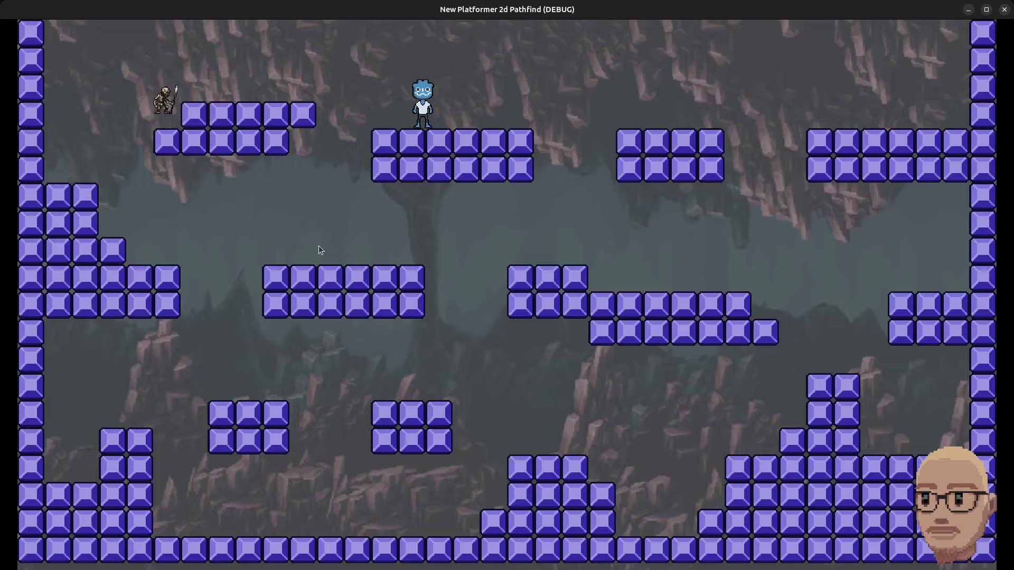
key(Right)
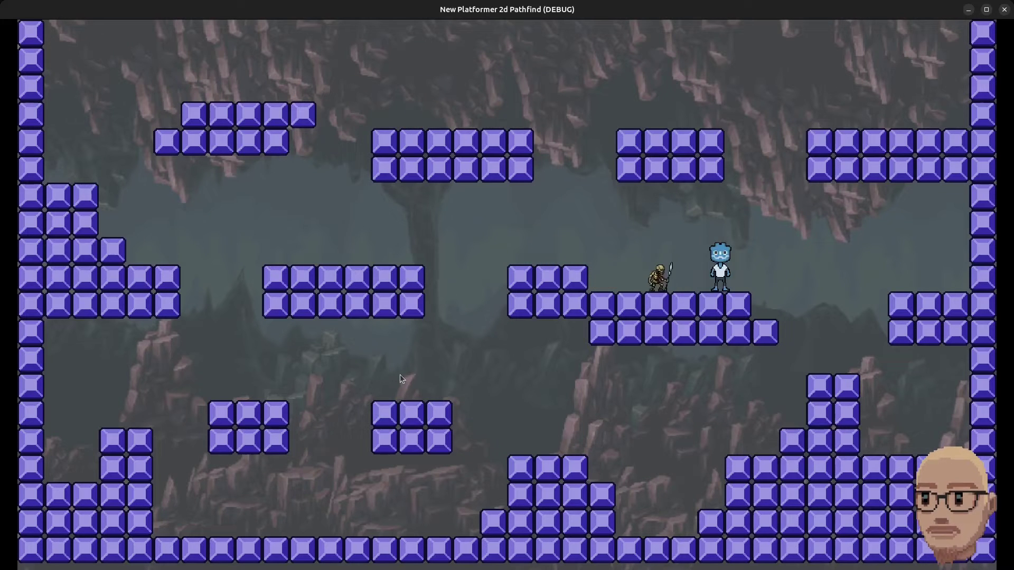
key(Left)
key(space)
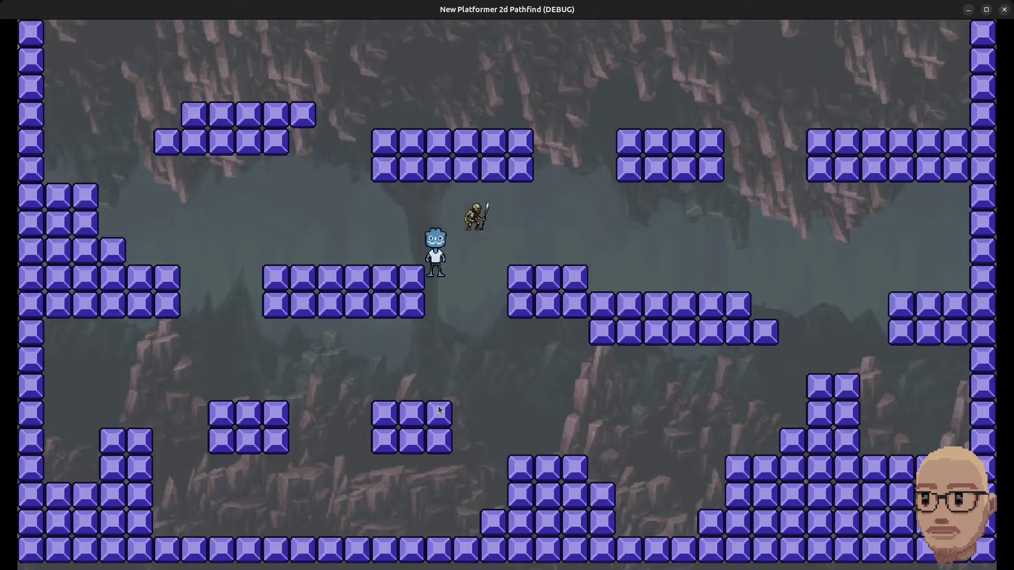
key(Left)
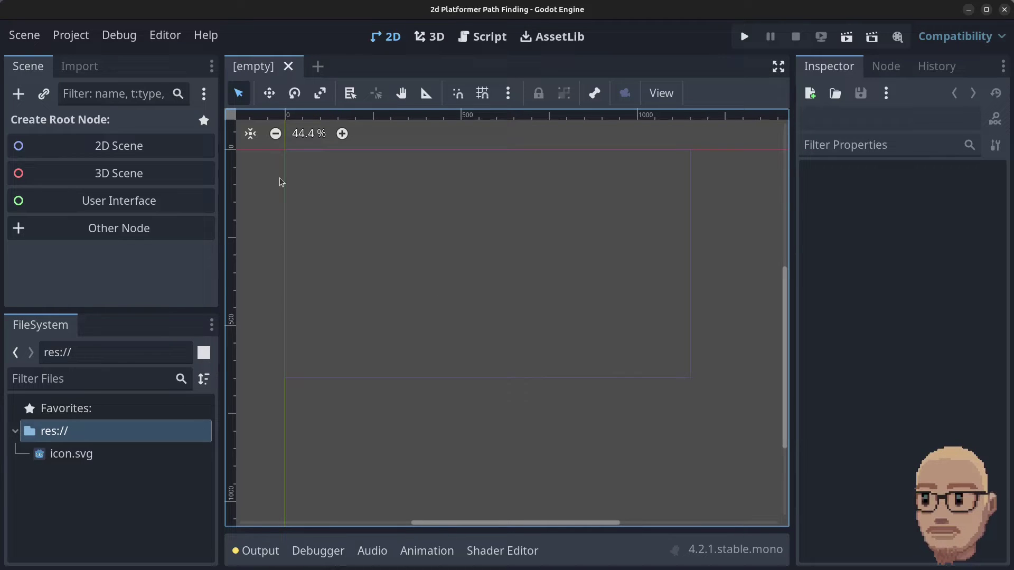
- Create a 2D Scene whose Node2D root is renamed Main
click(107, 150)
double_click(113, 126)
text(Main)
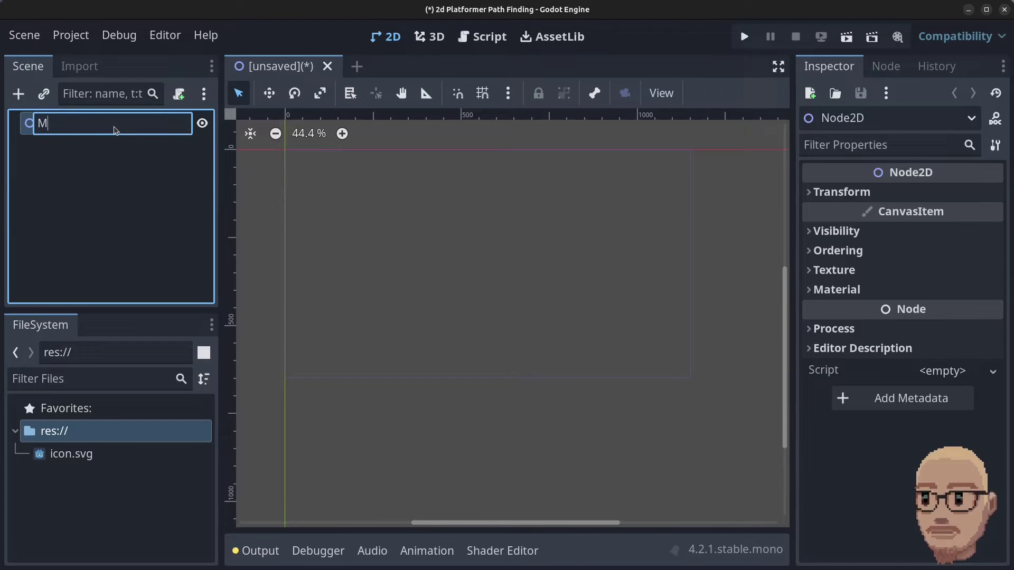
key(Return)
- Save the scene as Main.tscn inside a newly created Scenes folder
click(25, 34)
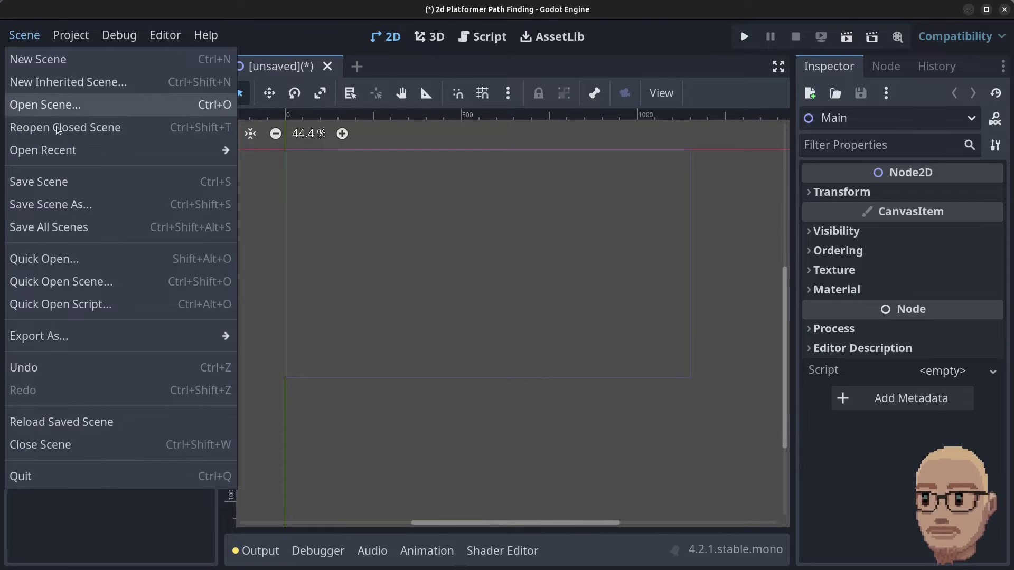
click(37, 181)
click(862, 90)
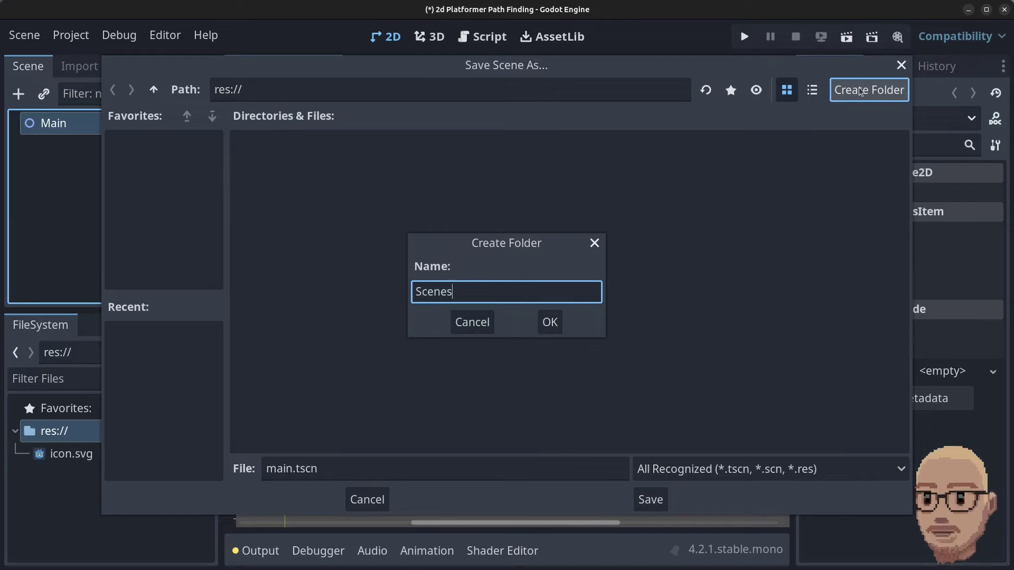
click(549, 322)
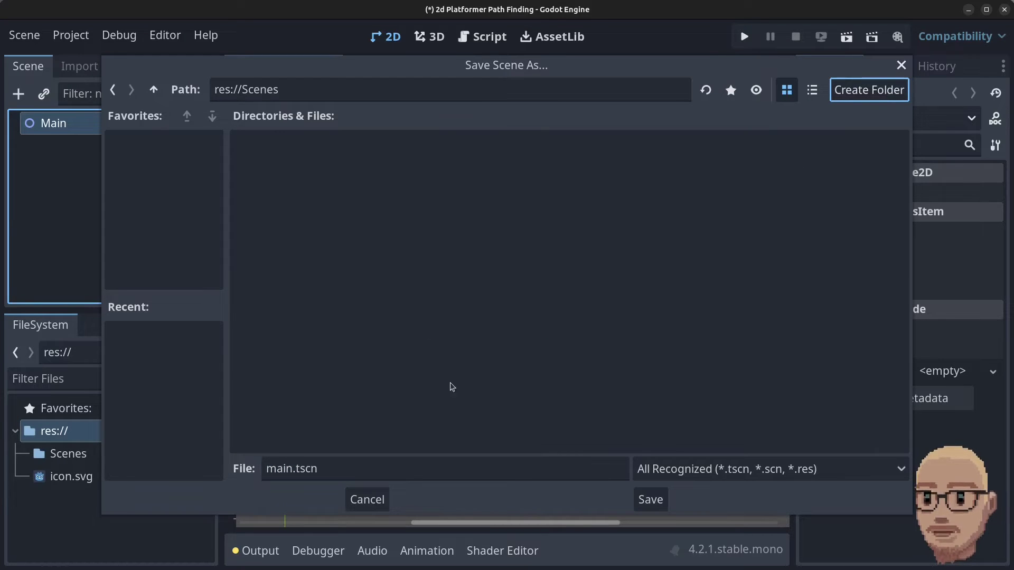
click(273, 477)
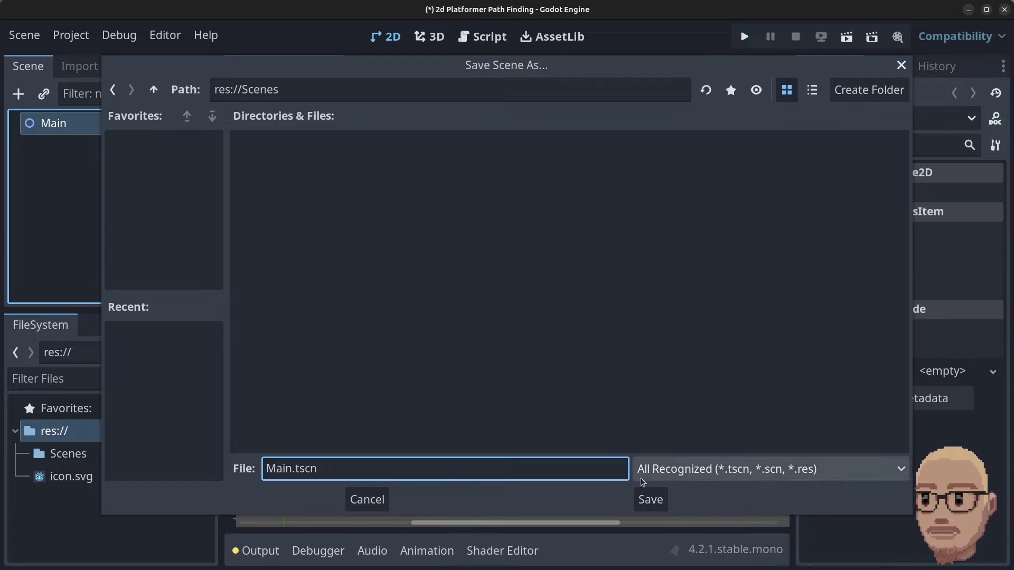
click(657, 502)
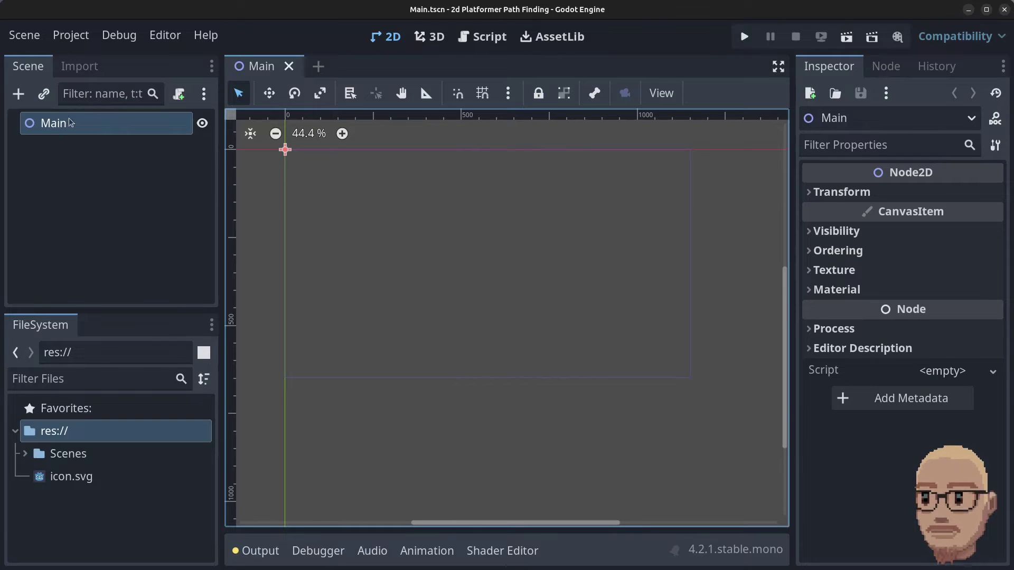
- Start a new scene with a TileMap as its root node
click(25, 36)
click(33, 59)
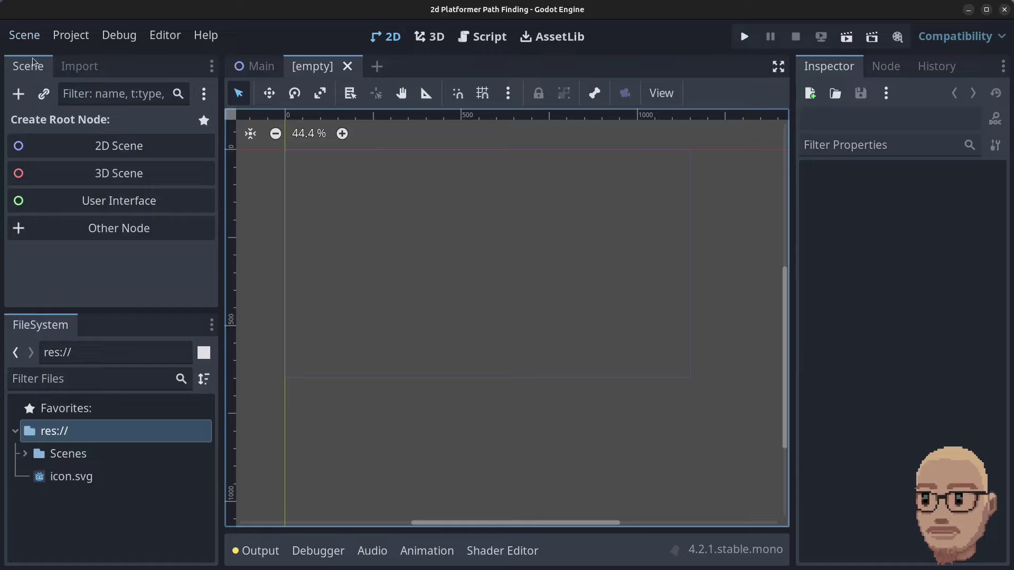
click(118, 232)
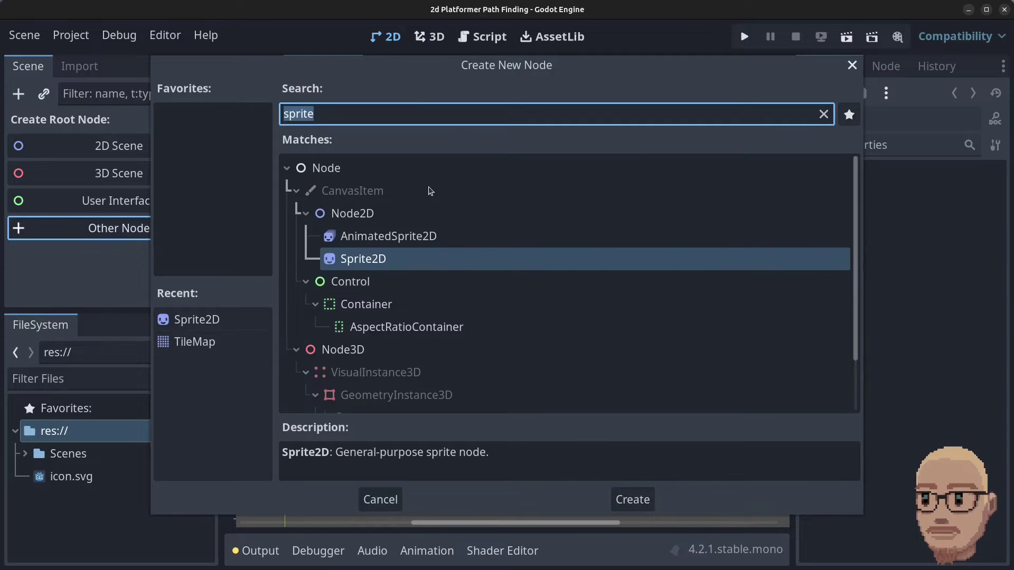
text(tile)
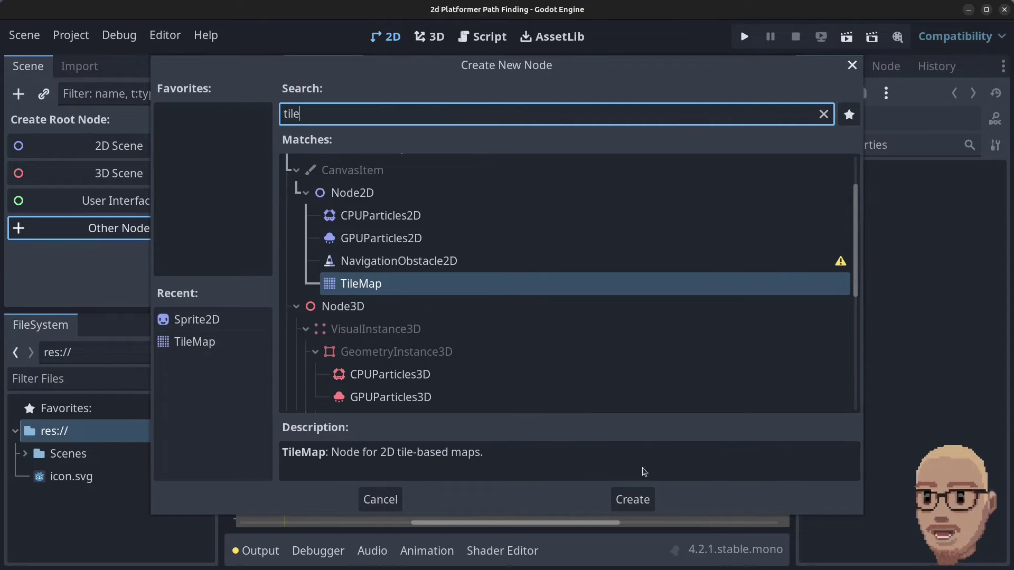
click(633, 500)
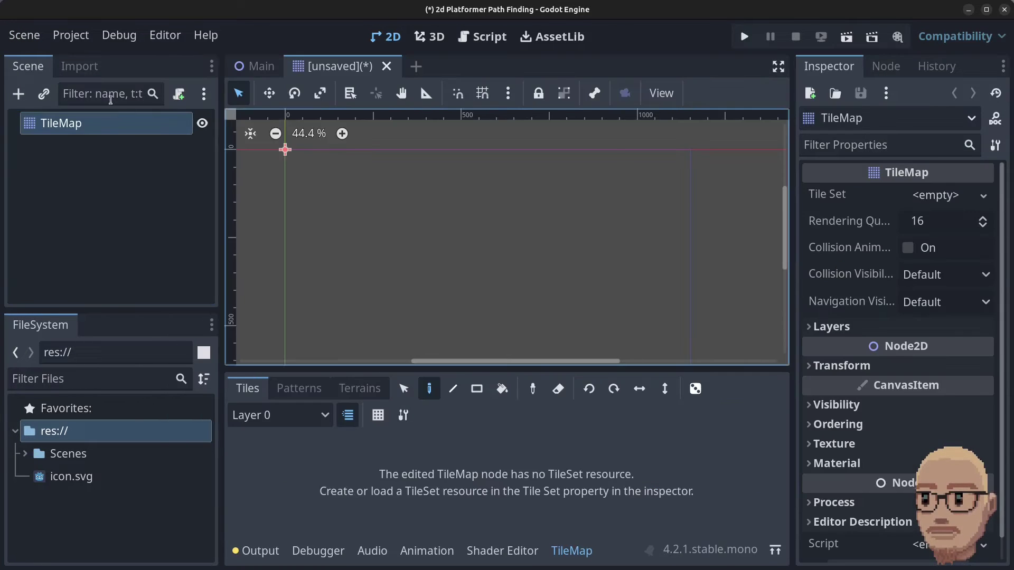
- Rename the TileMap root node to TileMapPathFind
double_click(121, 125)
click(121, 127)
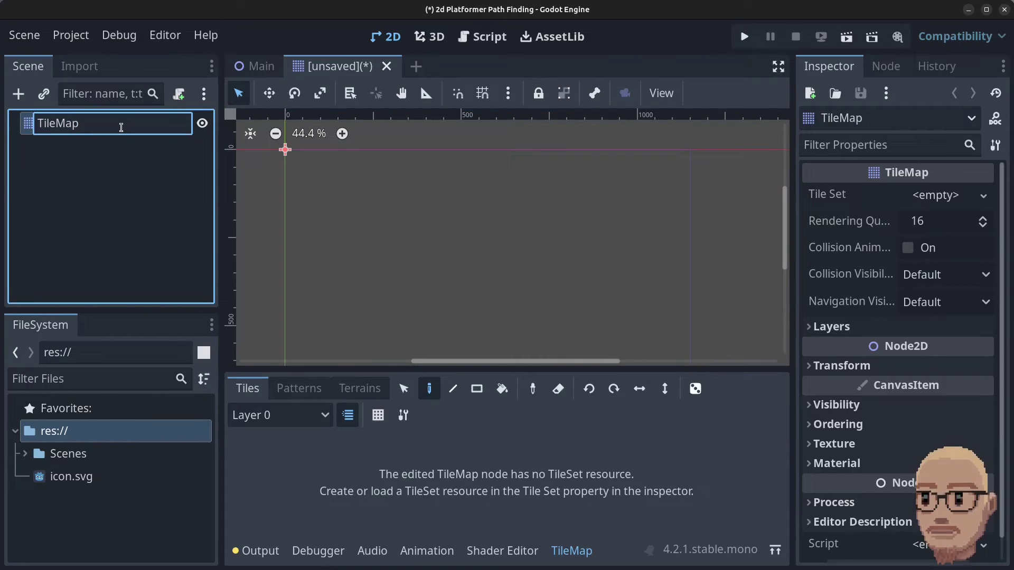
text(PathFind)
key(Return)
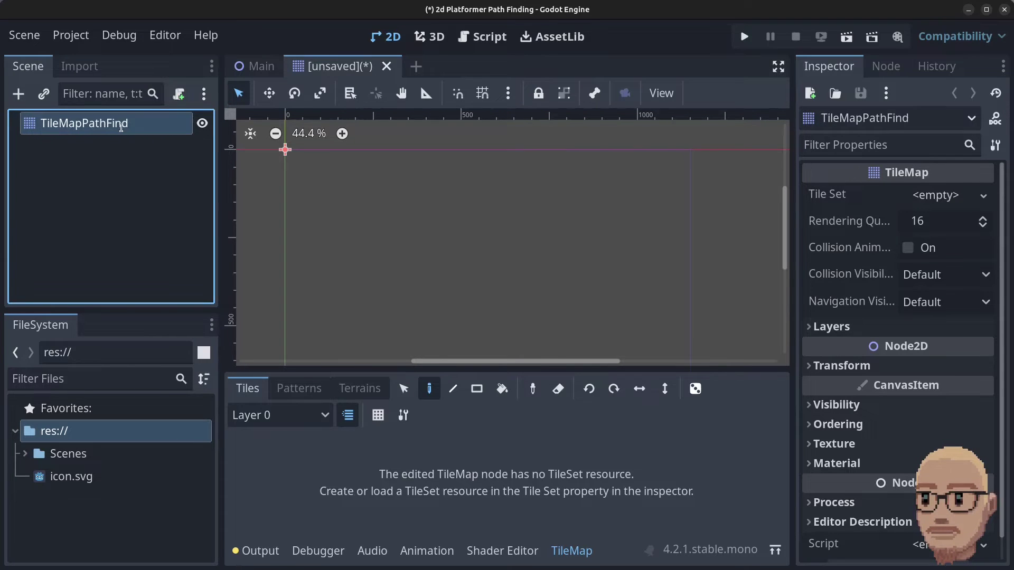
- Give the TileMap a new TileSet with 32×32 px tile size and one physics layer
click(938, 200)
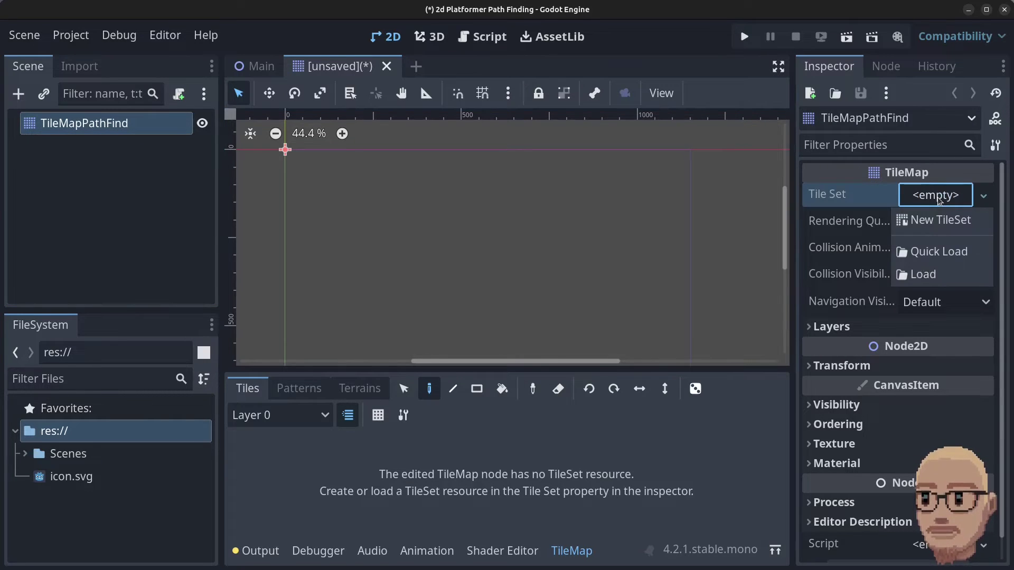
click(945, 222)
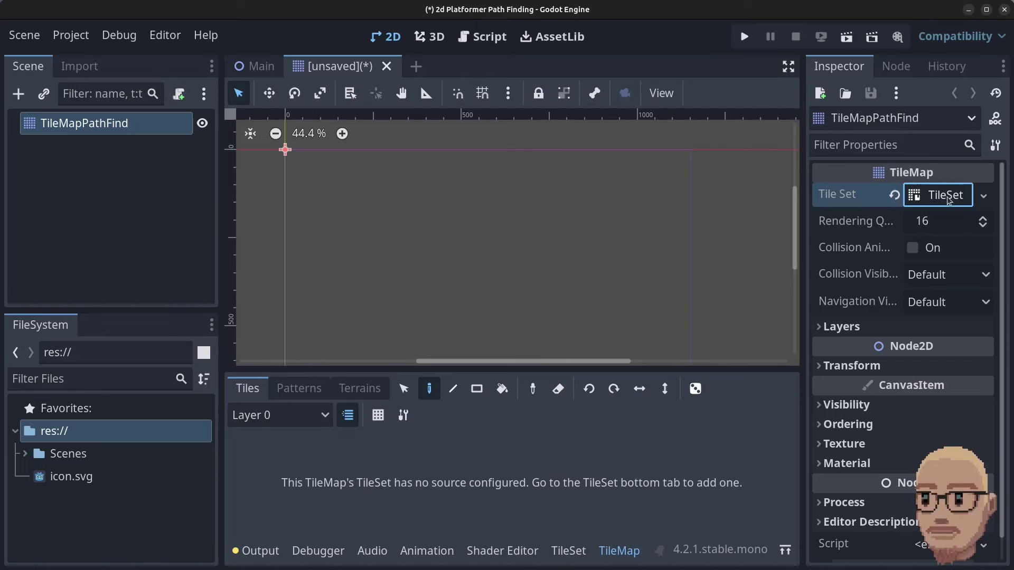
click(942, 198)
click(932, 309)
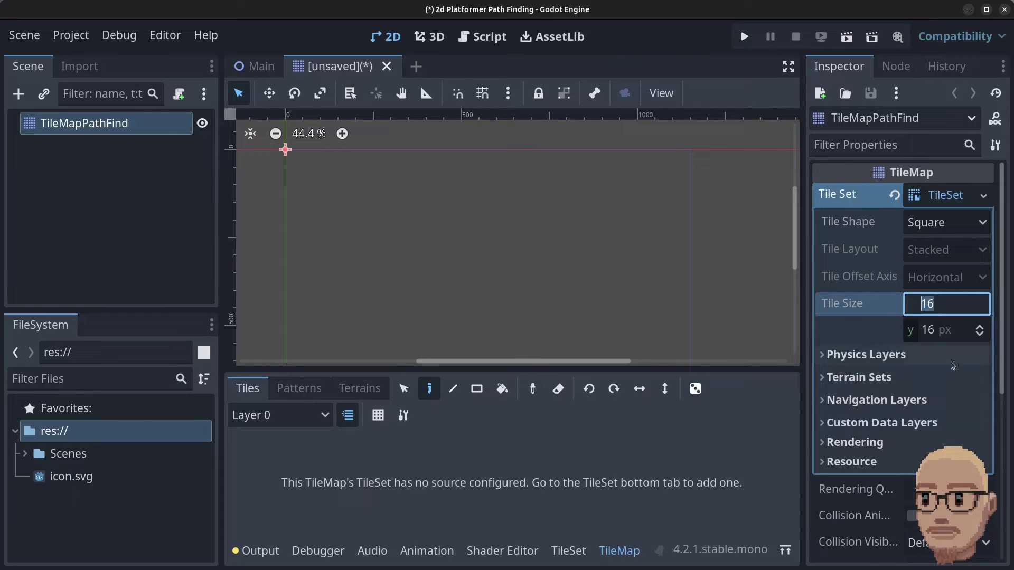
text(32)
click(941, 333)
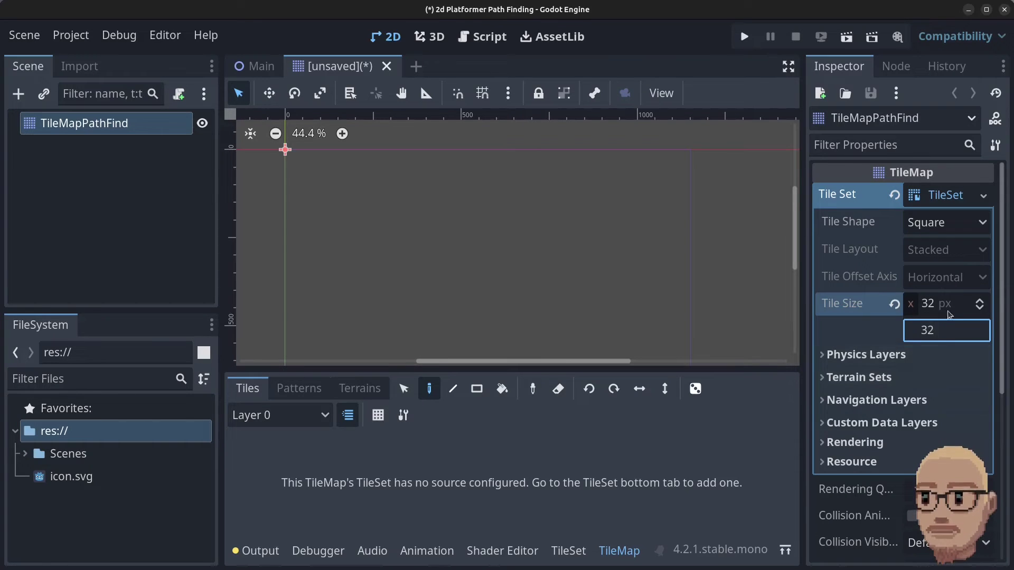
click(845, 356)
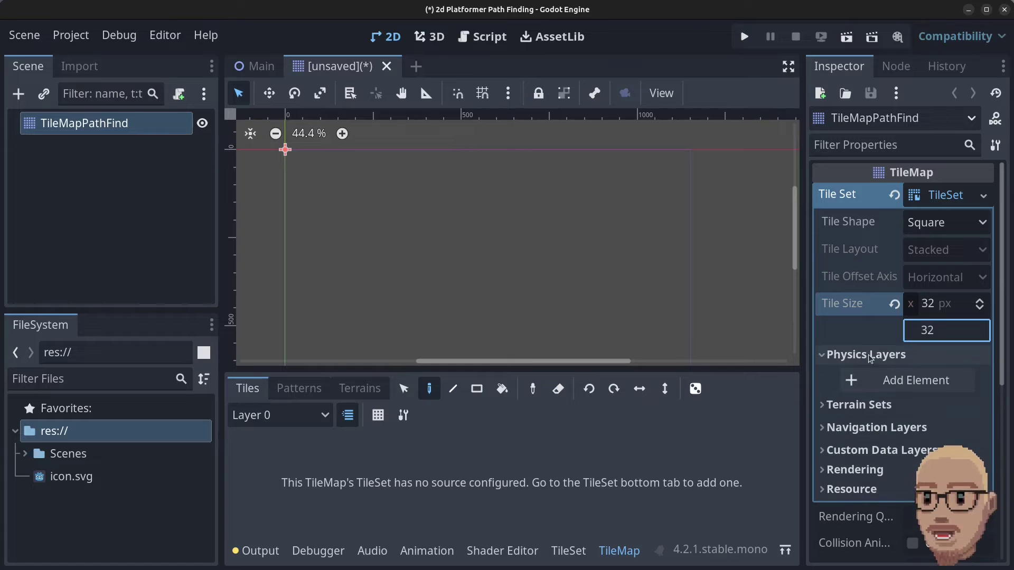
click(914, 382)
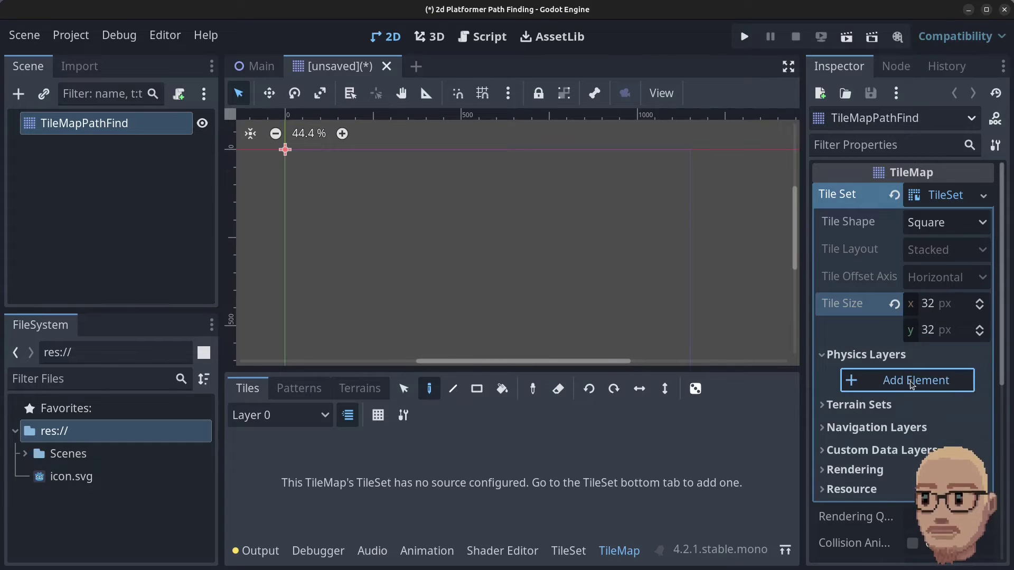
click(912, 382)
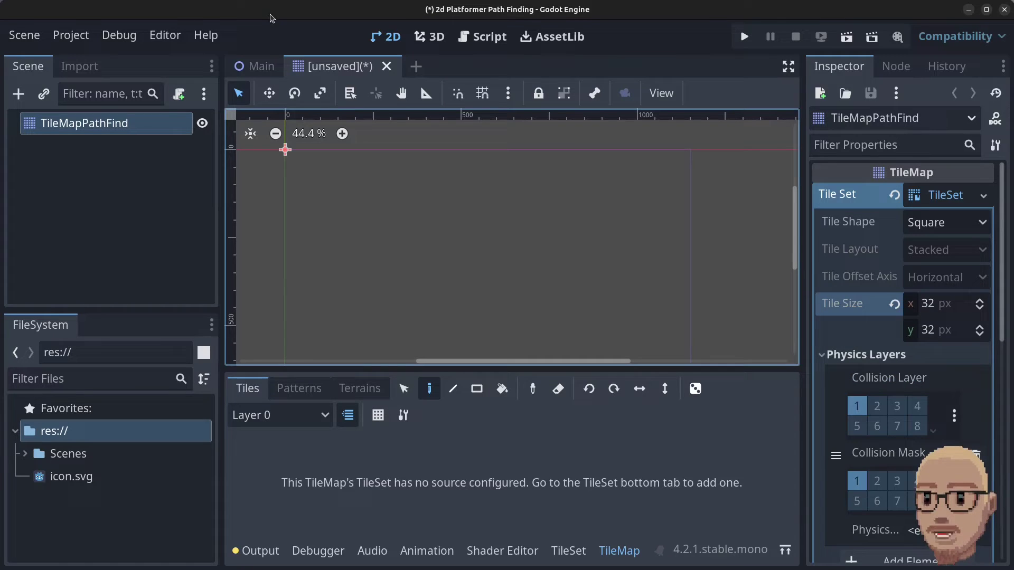
- Save the scene as TileMapPathFind.tscn in a new TileMapPathFind folder under Scenes
key(ctrl+s)
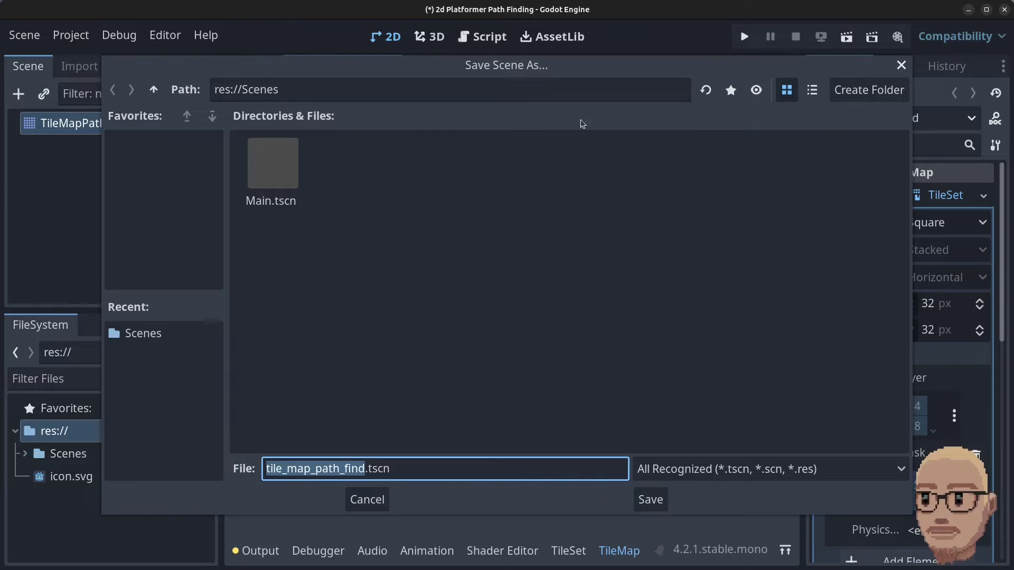
click(854, 89)
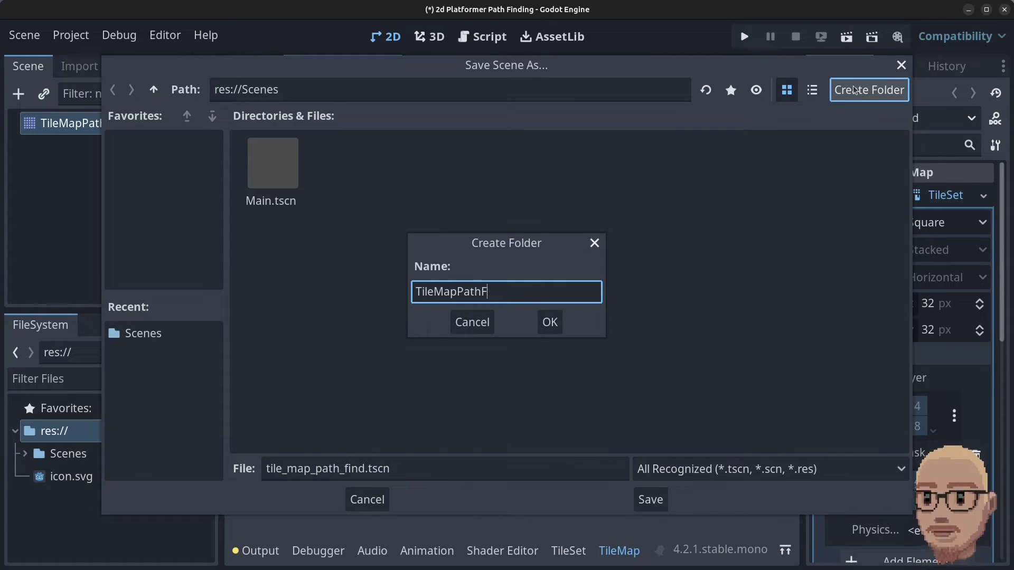
text(TileMapPathFind)
key(ctrl+a)
right_click(450, 285)
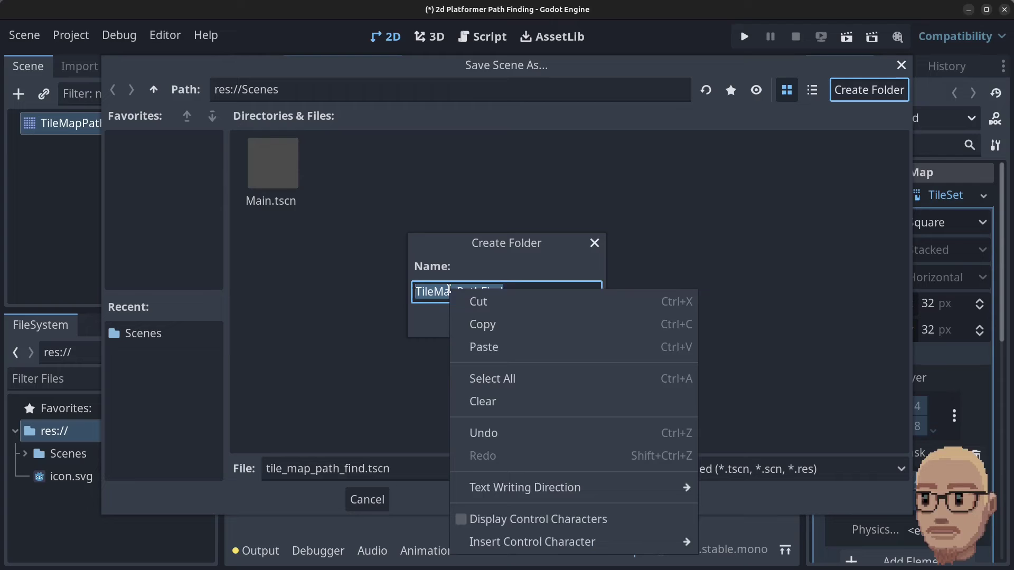
click(490, 326)
click(546, 319)
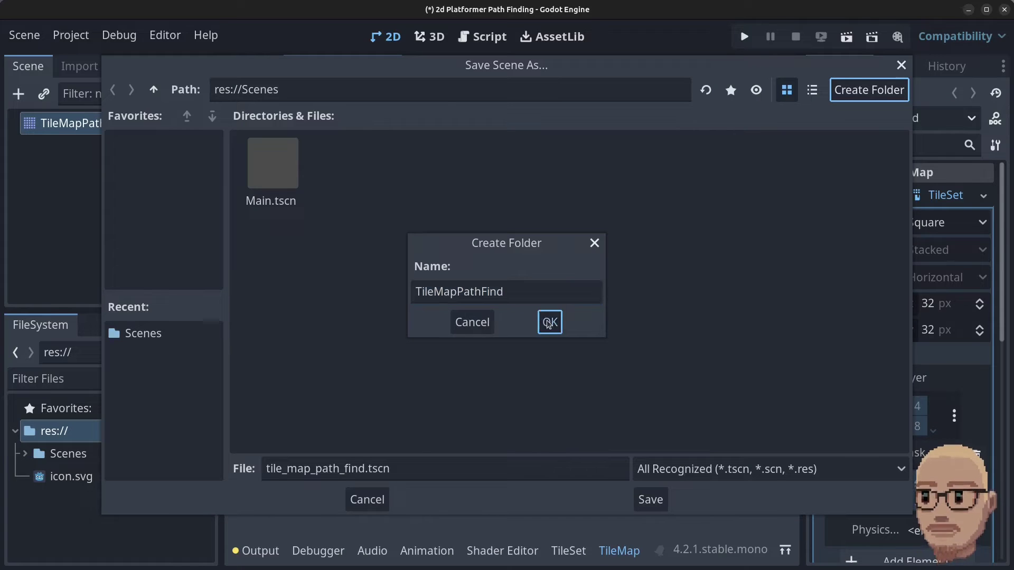
key(ctrl+v)
drag(265, 468, 357, 469)
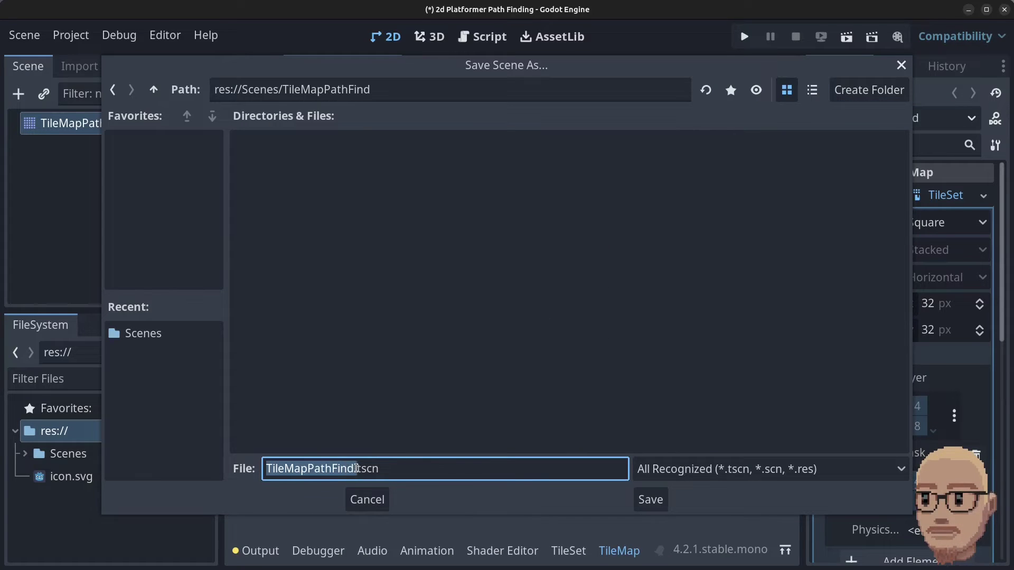
click(647, 500)
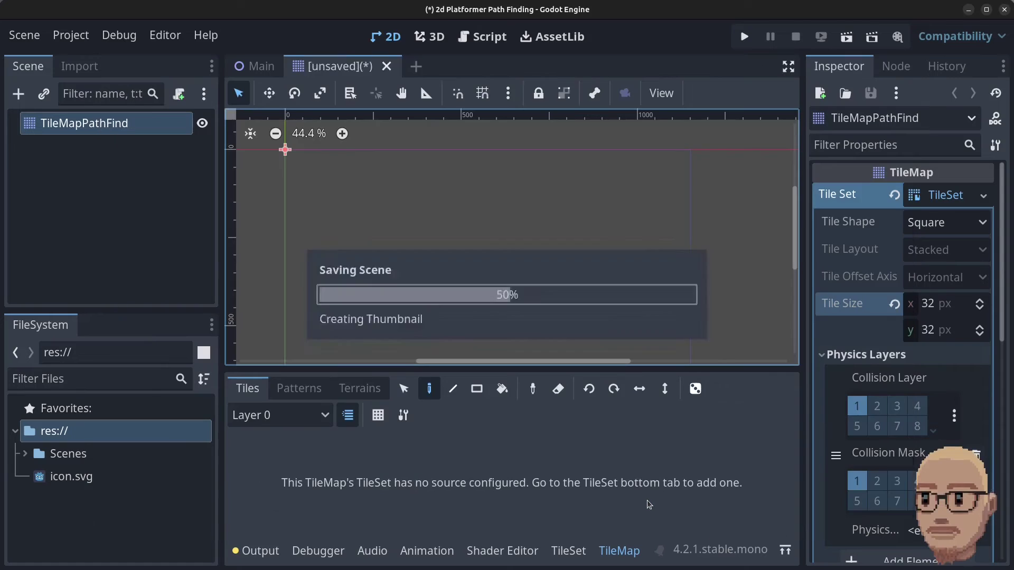
- Create a folder named Gfx inside Scenes/TileMapPathFind in the FileSystem panel
click(26, 455)
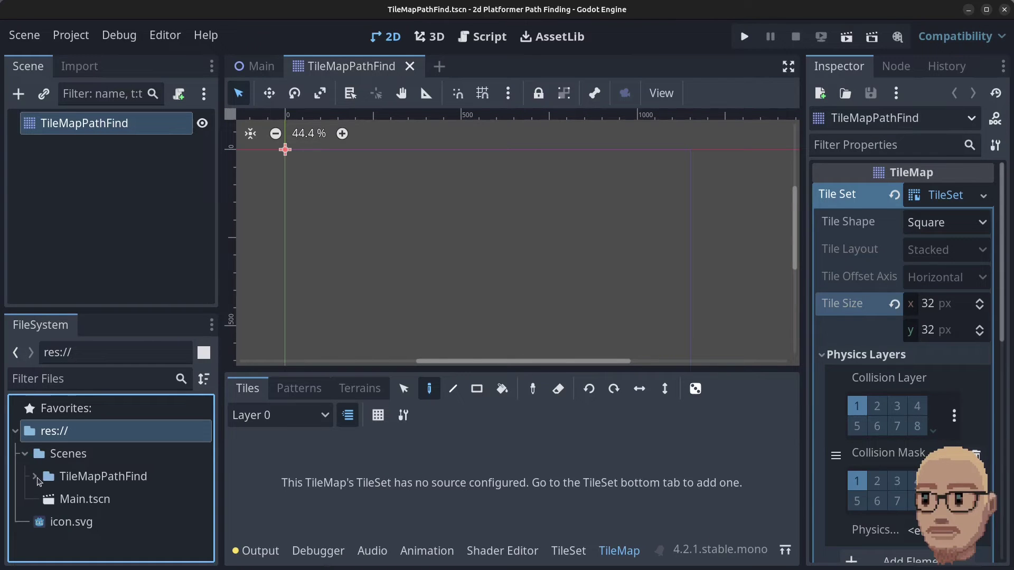
click(36, 477)
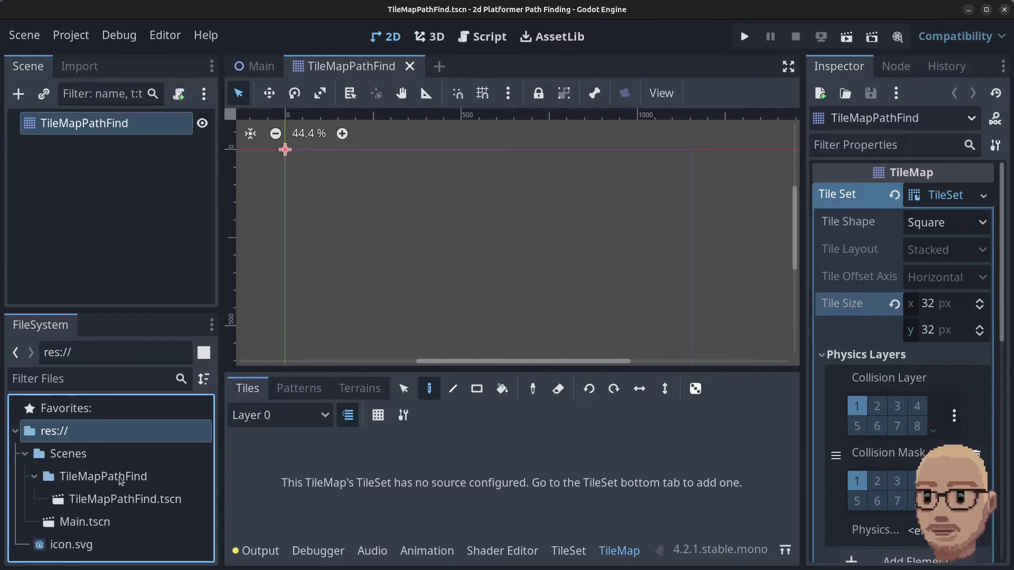
right_click(120, 478)
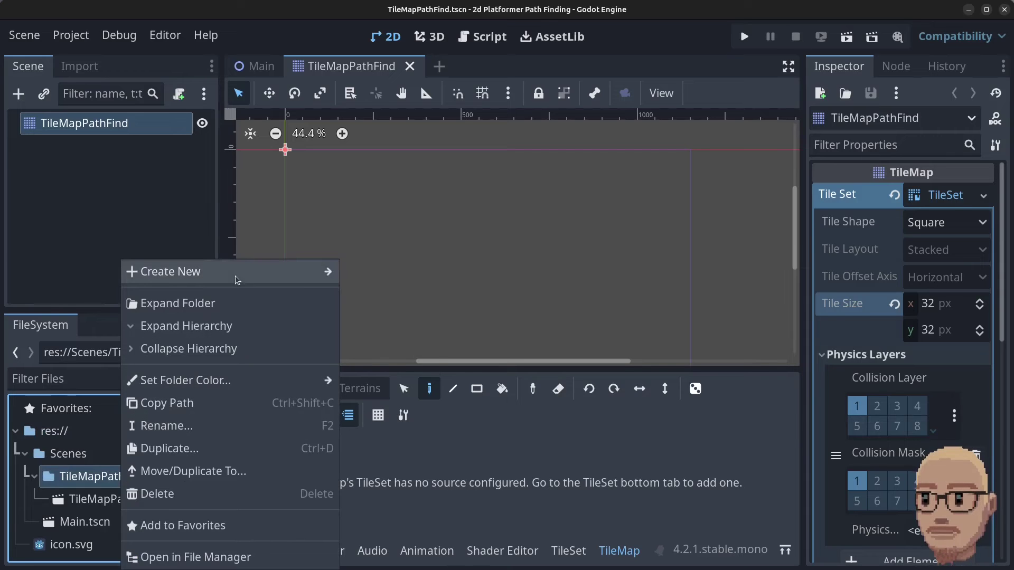
mouse_move(236, 280)
click(402, 272)
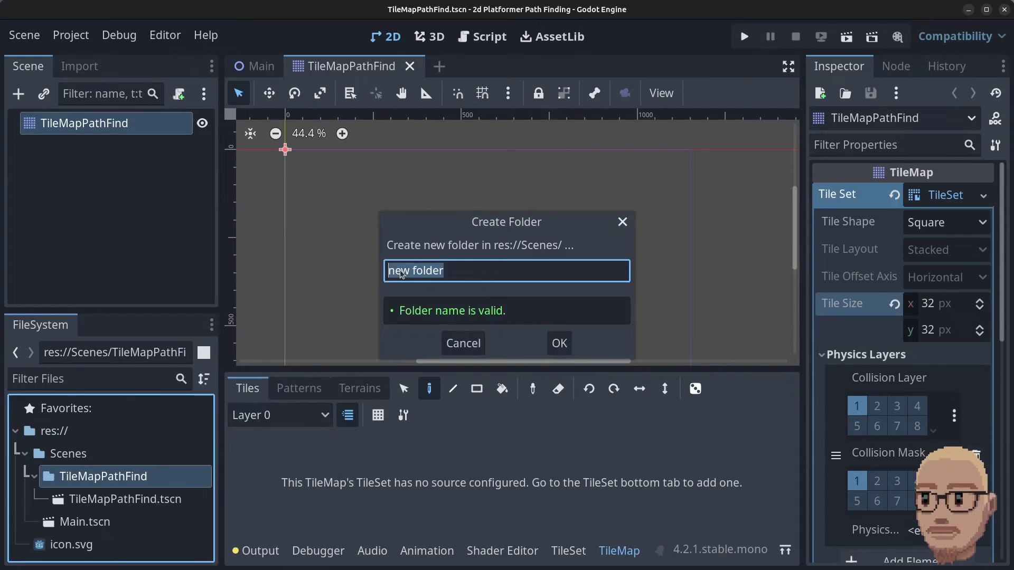
text(Gfx)
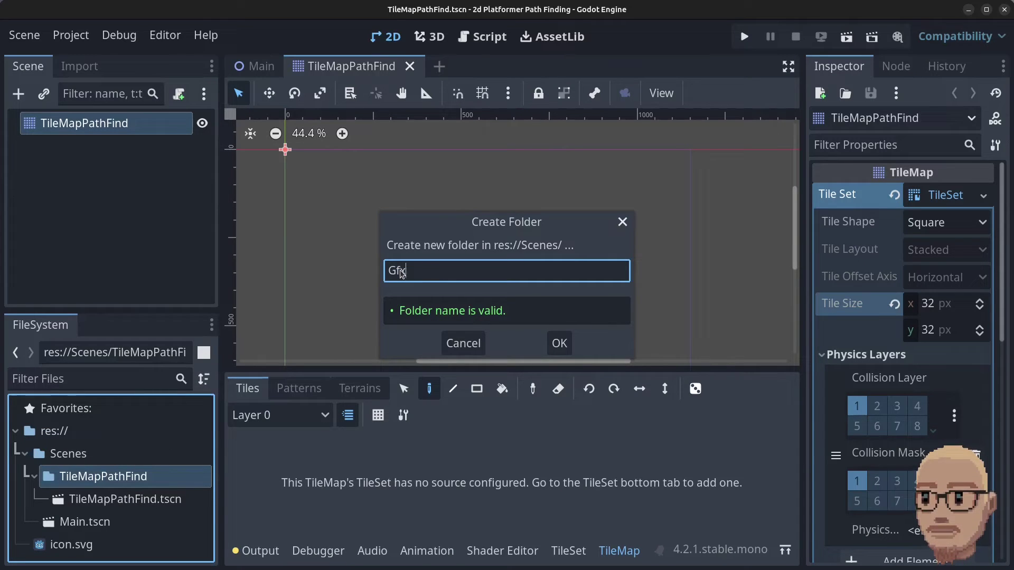
click(559, 343)
click(75, 479)
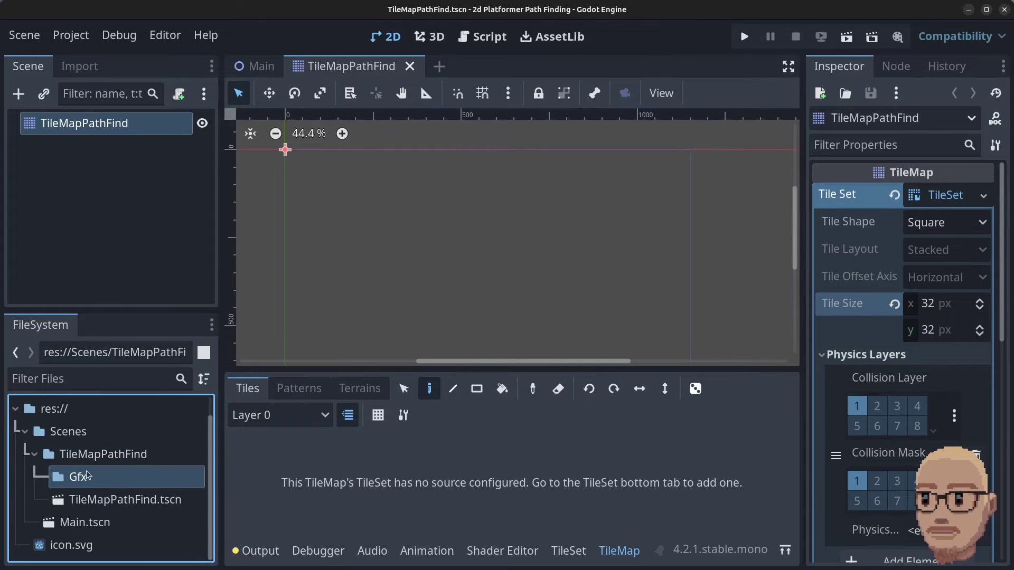
- Paste Block.png and GraphPoint.png into the Gfx folder via the system file manager, then close it
right_click(87, 475)
click(173, 561)
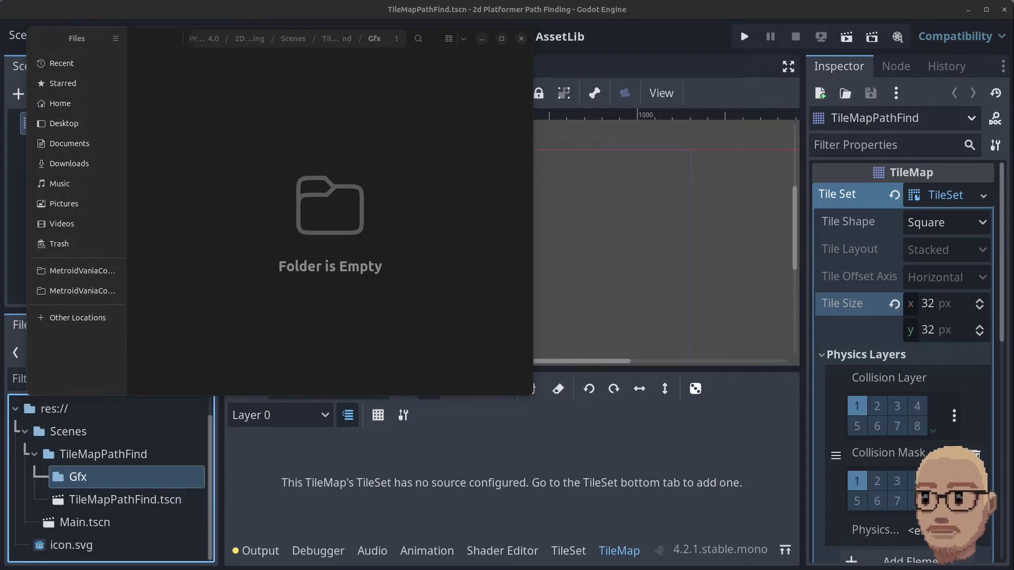
key(ctrl+v)
click(170, 84)
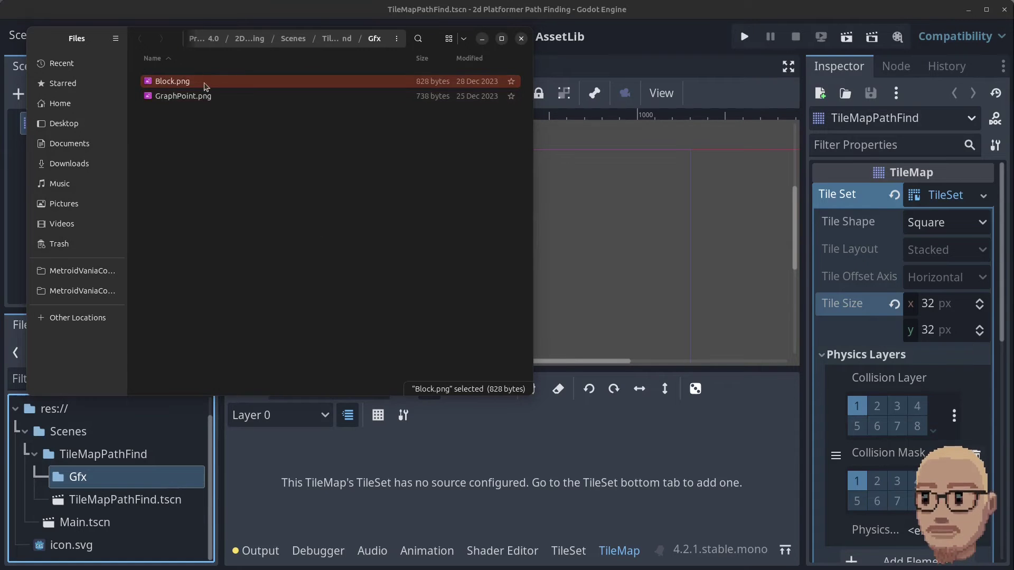
click(226, 99)
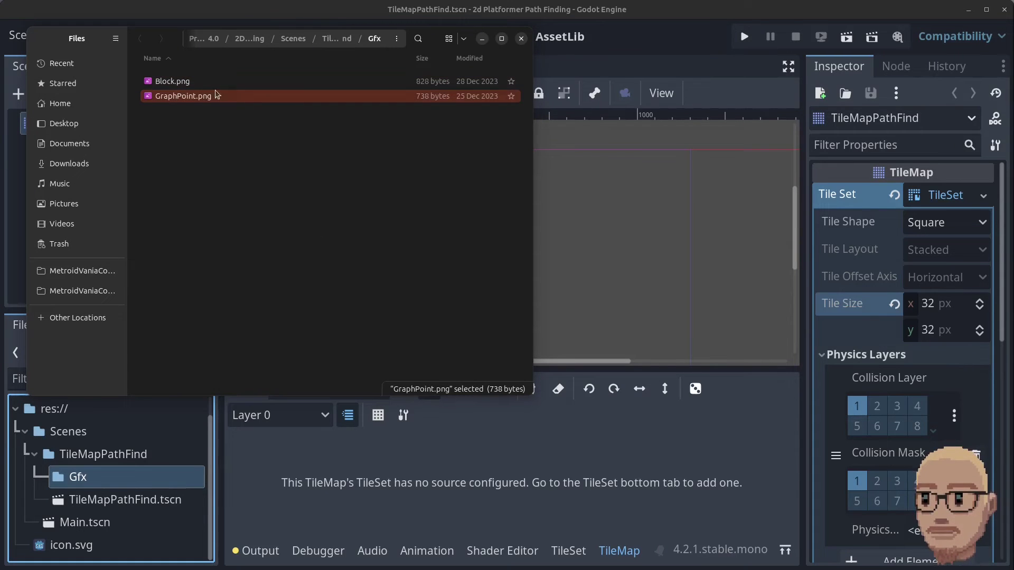
click(520, 39)
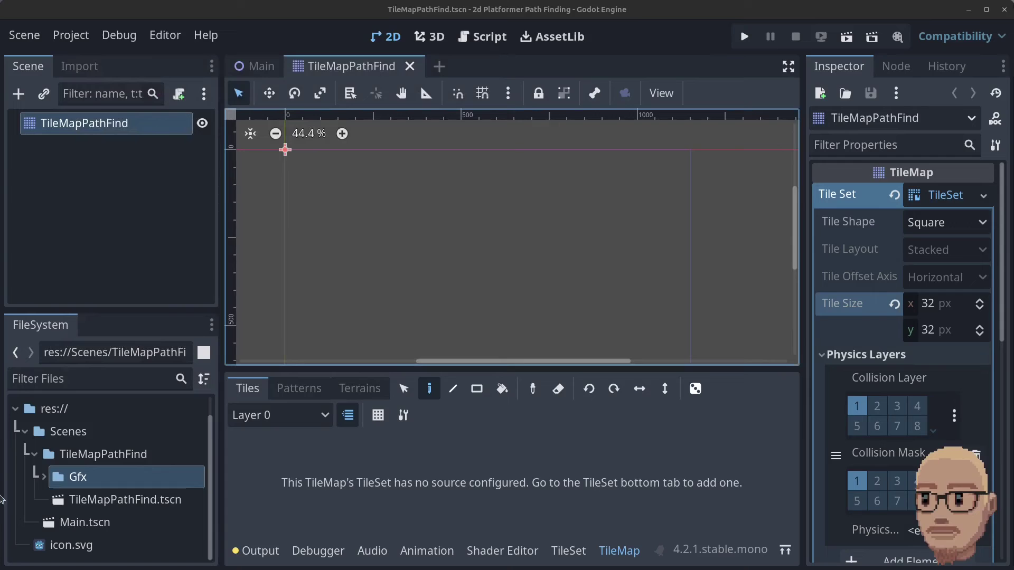
- Check that Block.png and GraphPoint.png appear in the Gfx folder
click(44, 478)
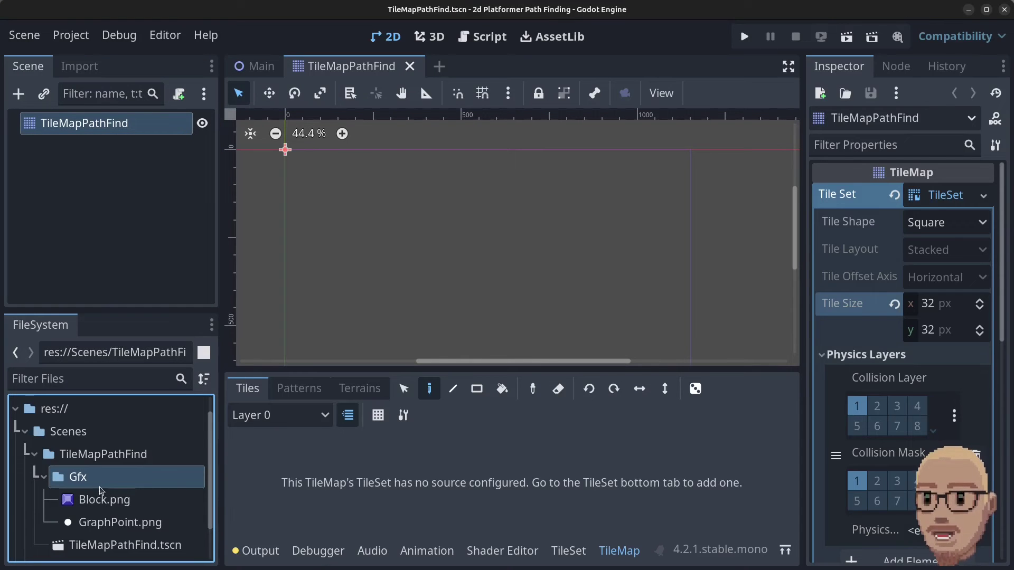
click(105, 502)
click(114, 524)
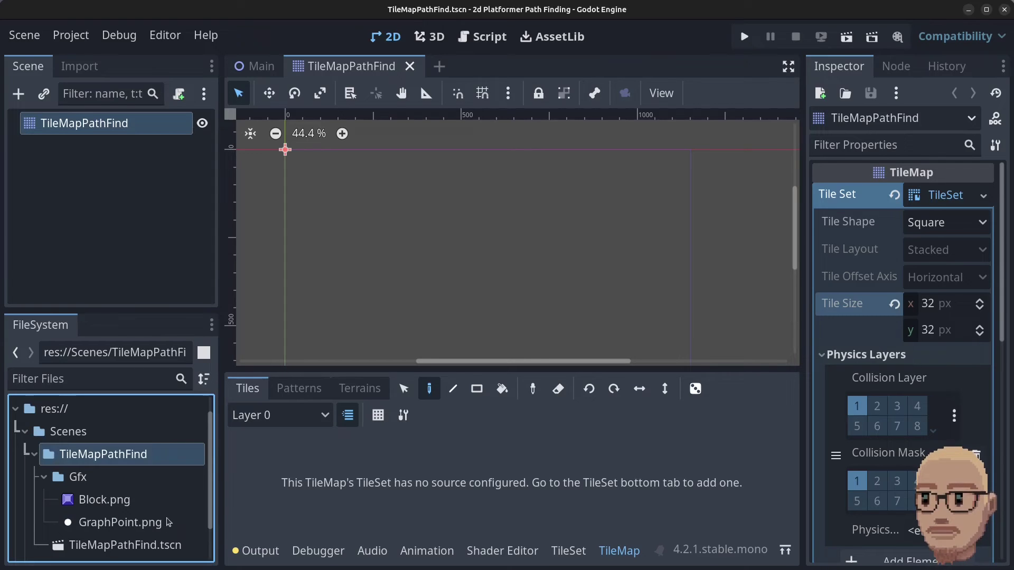
- Create a new 2D scene named GraphPoint in the TileMapPathFind folder
right_click(101, 465)
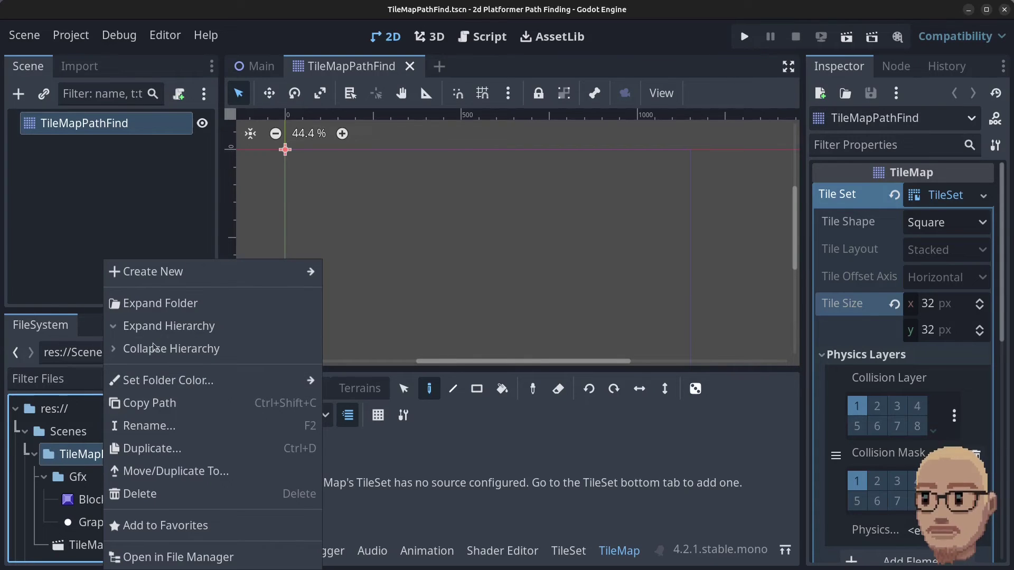
mouse_move(187, 272)
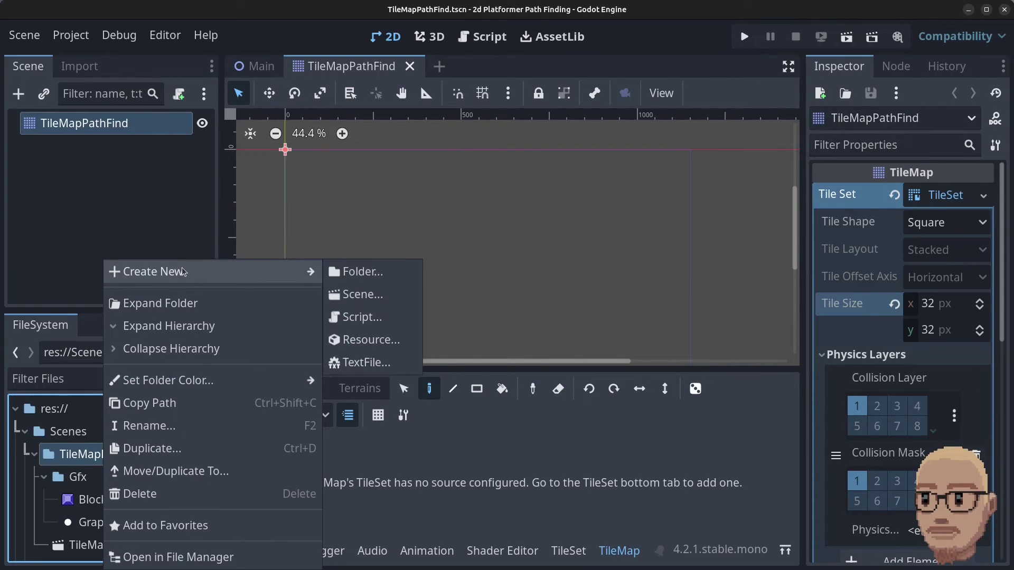
click(363, 293)
text(Graph)
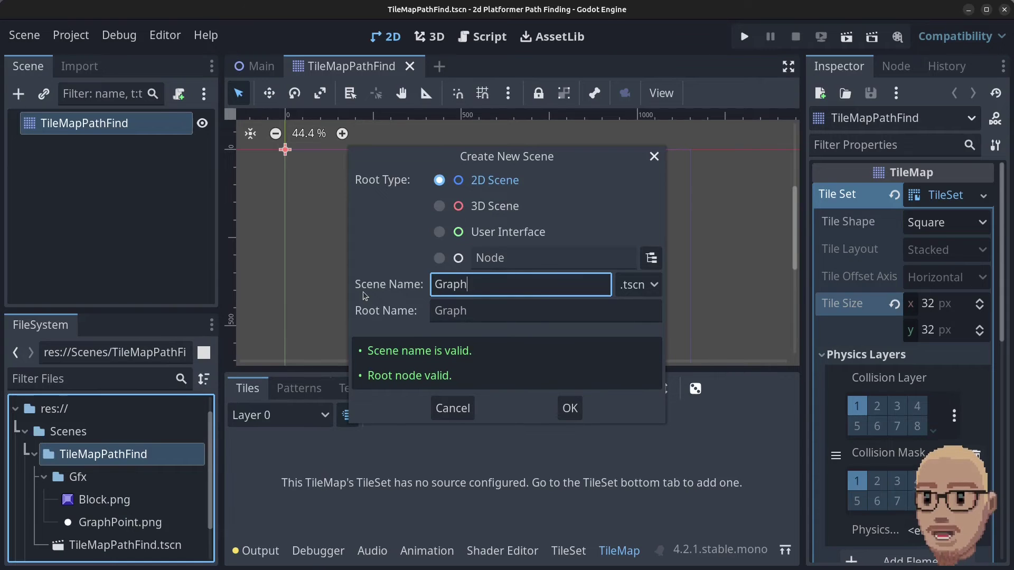
text(Point)
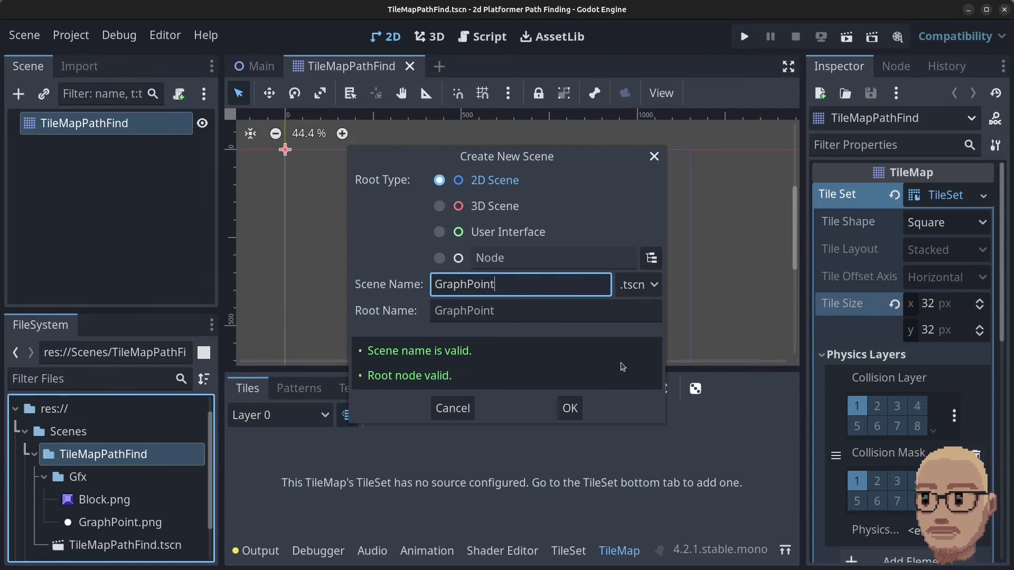
click(569, 408)
right_click(71, 126)
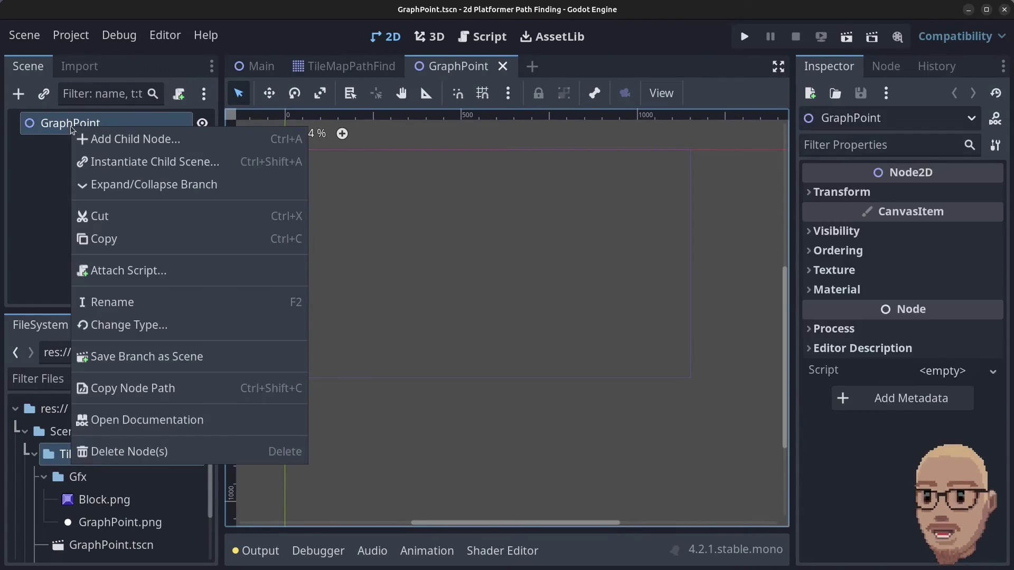
- Change the GraphPoint root to a Sprite2D with the GraphPoint.png texture and save the scene
click(131, 325)
text(sprite)
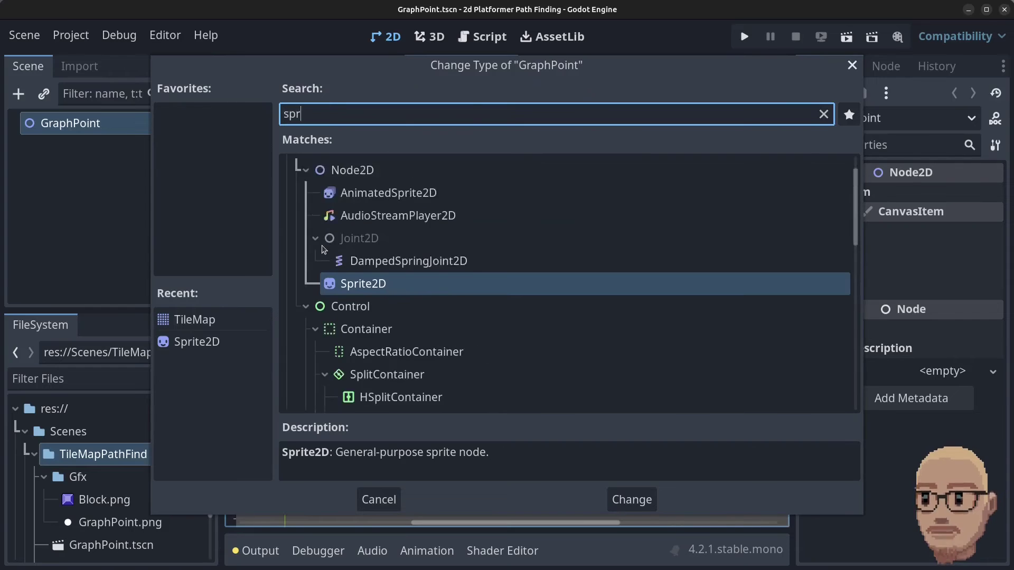
click(634, 500)
drag(110, 522, 78, 126)
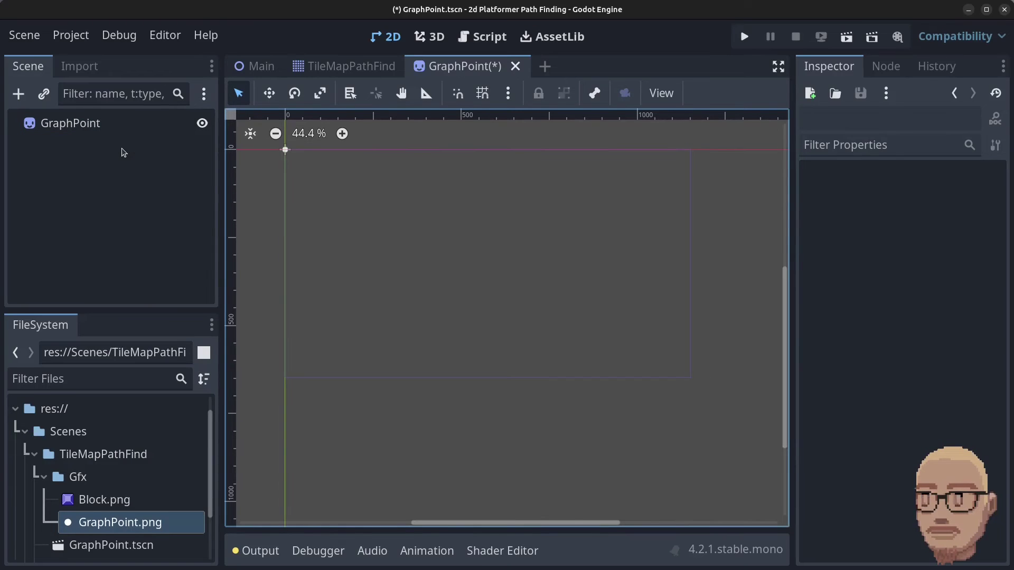
key(ctrl+s)
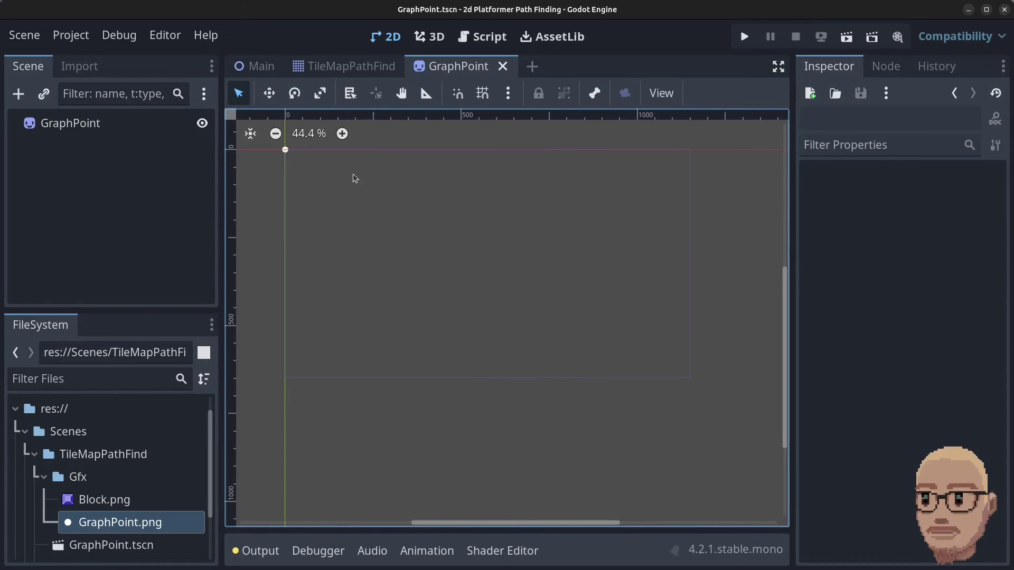
click(352, 66)
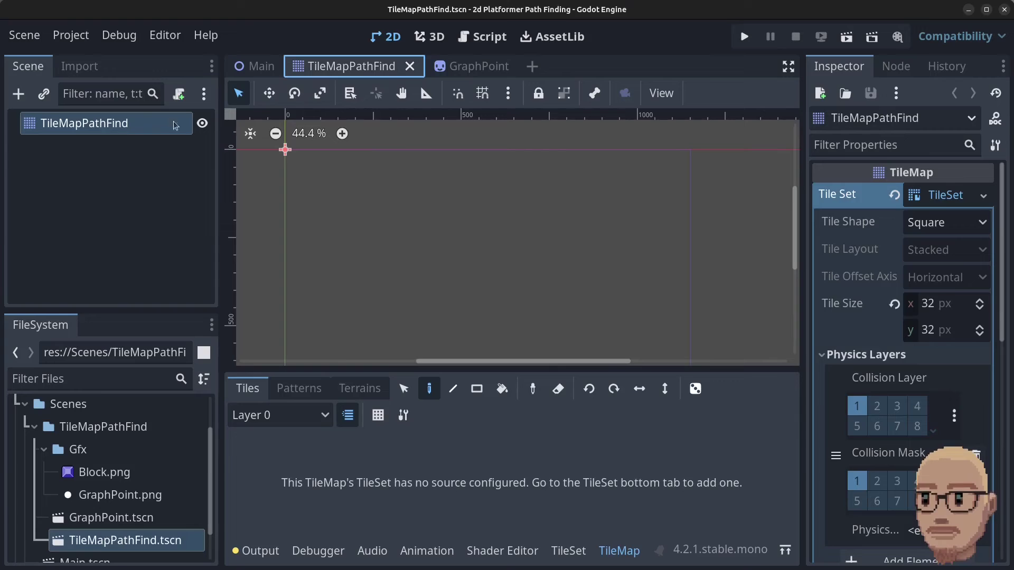
- Drag Block.png into the TileSet panel and accept automatic creation of its atlas tiles
click(566, 552)
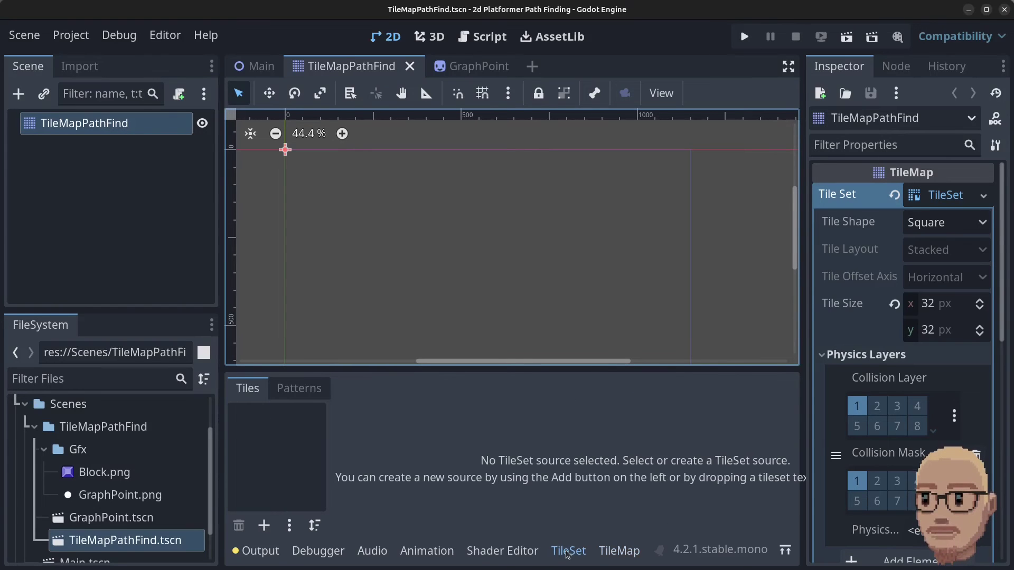
drag(115, 478, 274, 455)
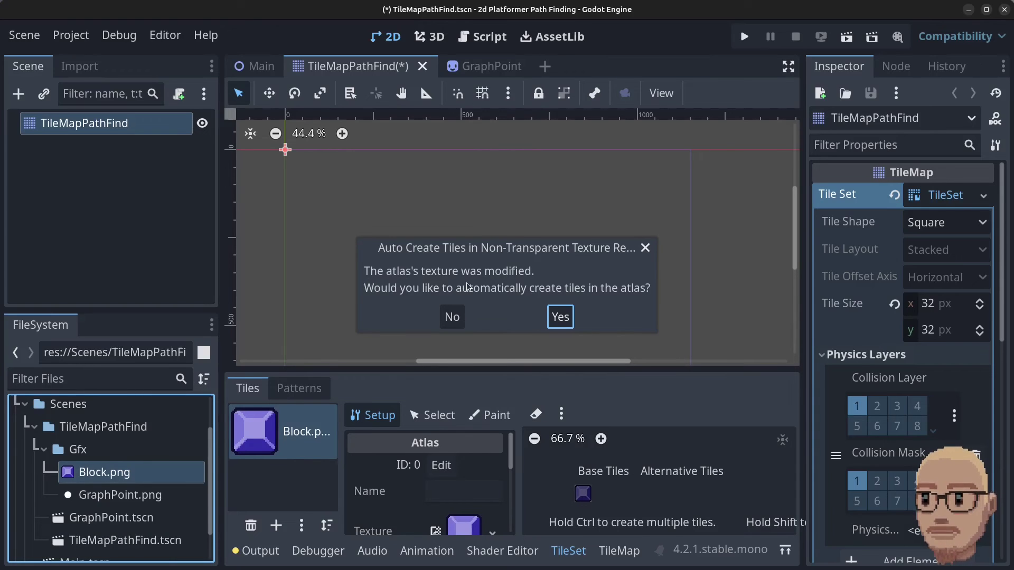
click(561, 318)
- Select the Block tile and expand its Physics > Physics Layer 0 properties
click(439, 416)
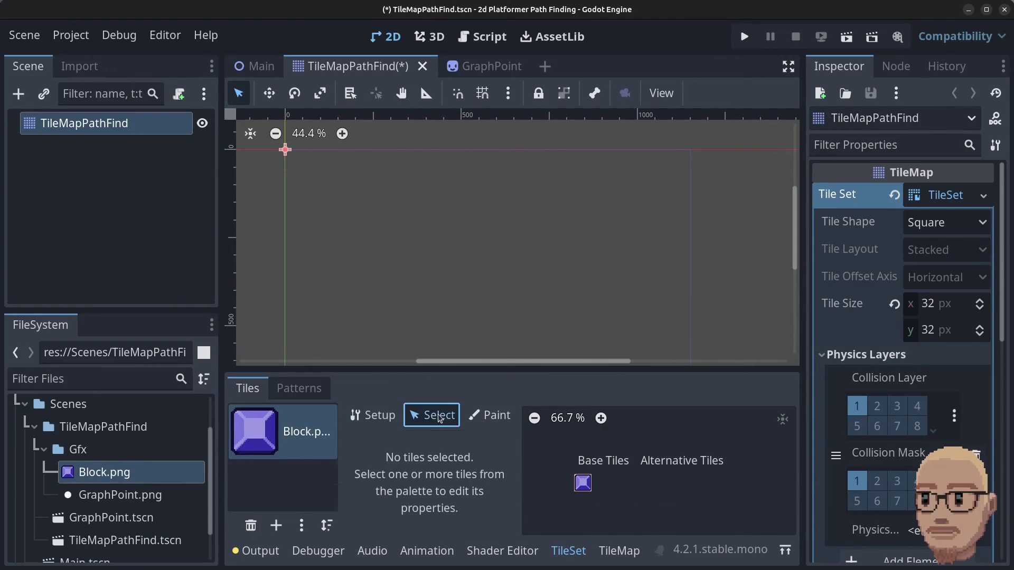
click(581, 483)
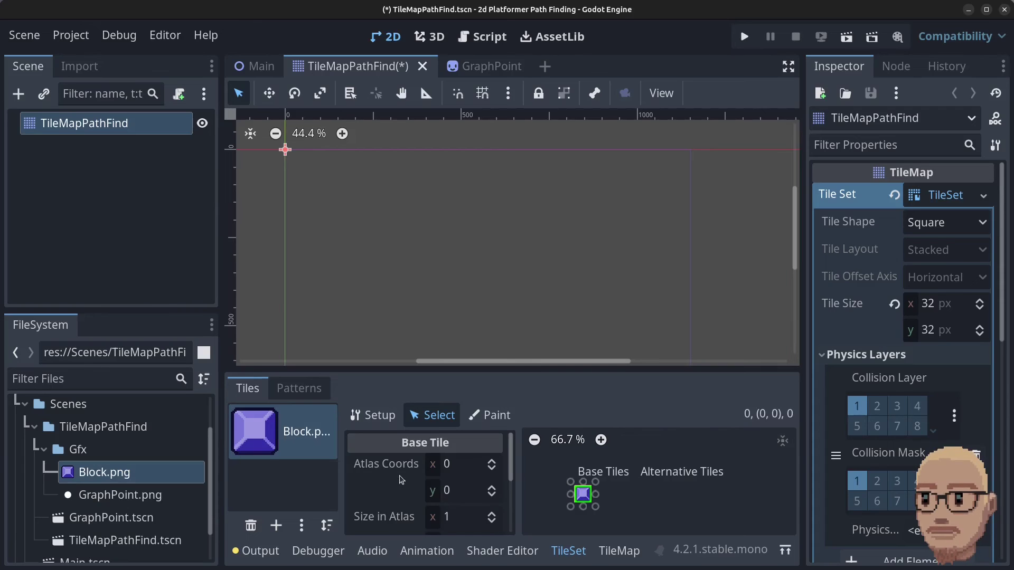
scroll(401, 480, down, 5)
click(357, 523)
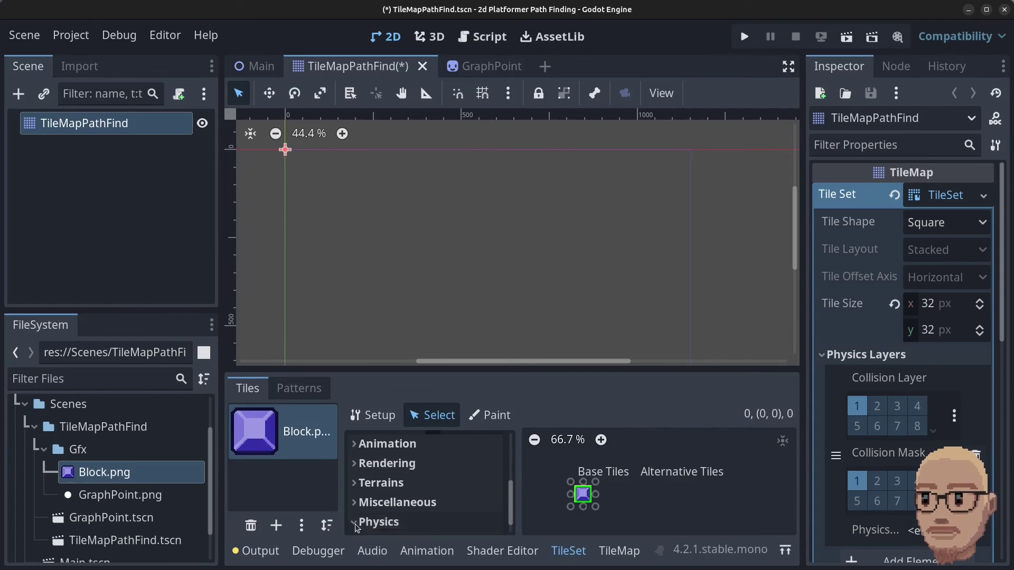
click(417, 518)
scroll(482, 506, down, 2)
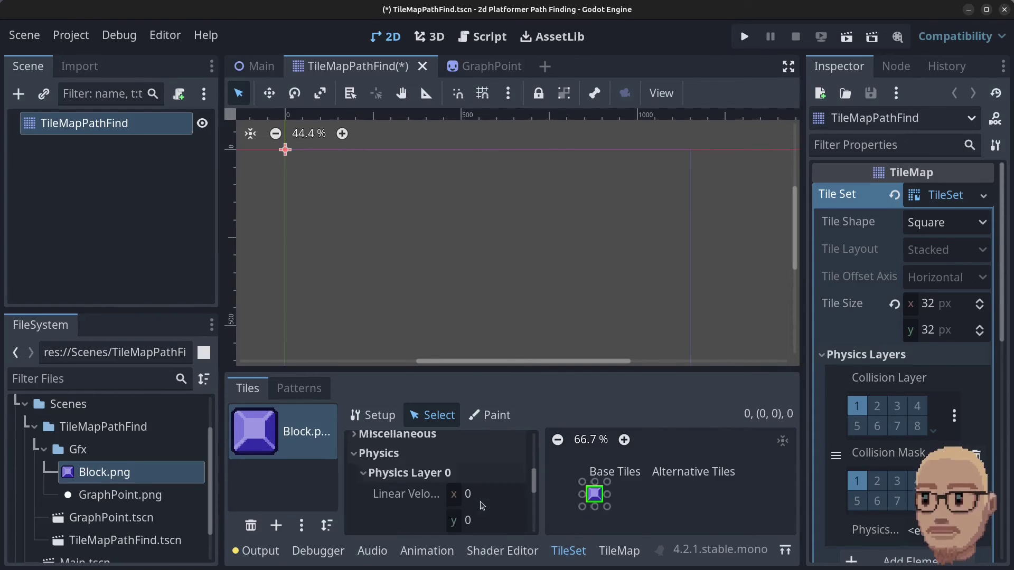
scroll(482, 506, down, 3)
scroll(497, 499, down, 2)
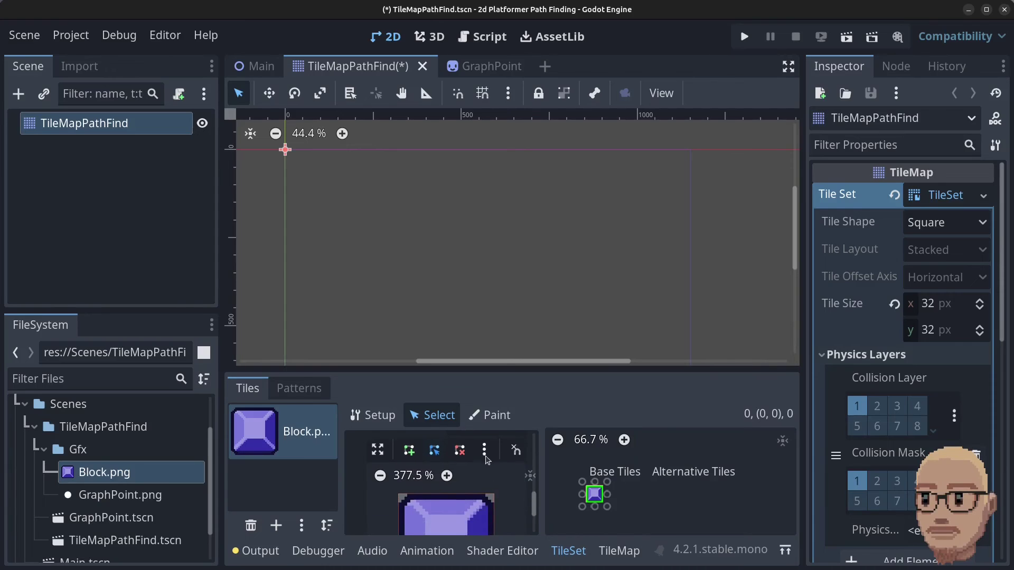
- Reset the Block tile's collision polygon to the full-square default shape and save TileMapPathFind.tscn
click(484, 450)
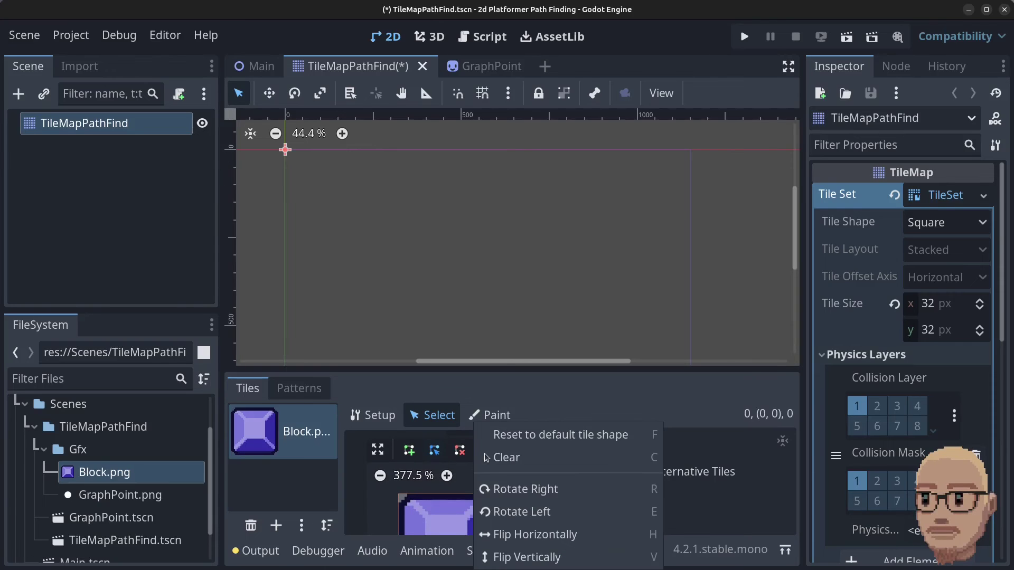
click(569, 438)
scroll(454, 485, down, 2)
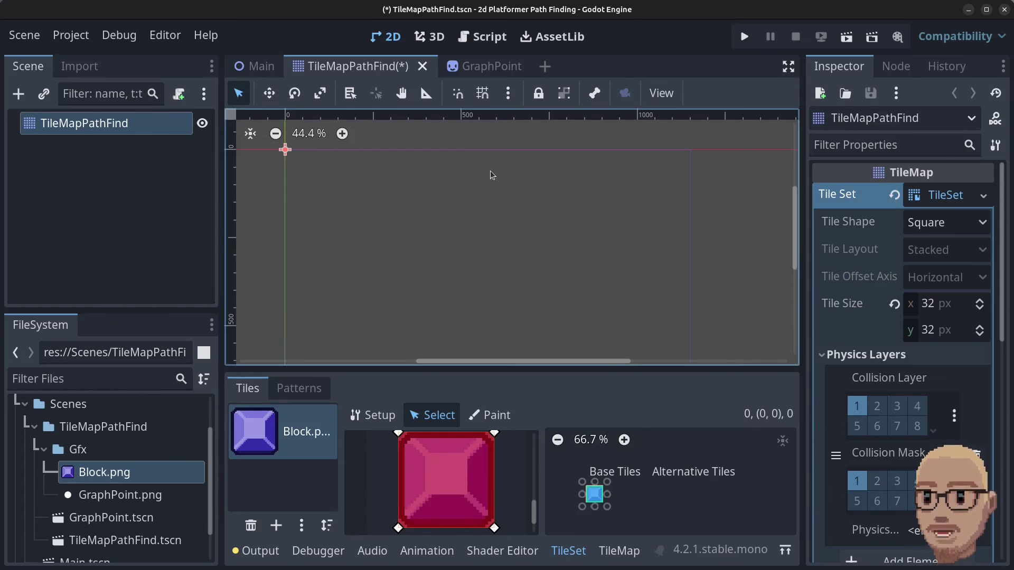
key(ctrl+s)
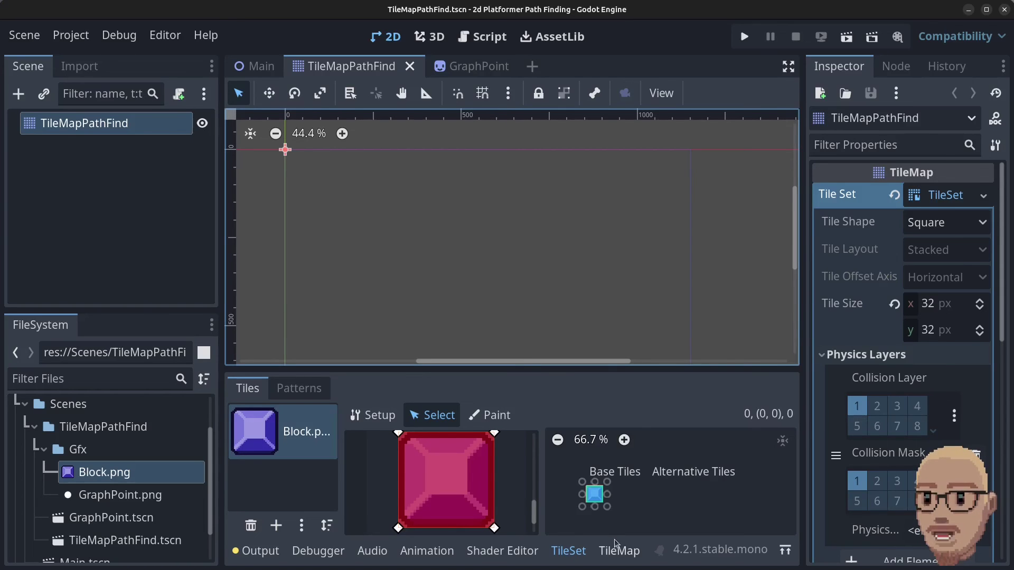
- With the Block tile and Rect tool, paint a 36-tile-wide row of blocks
click(618, 551)
click(505, 496)
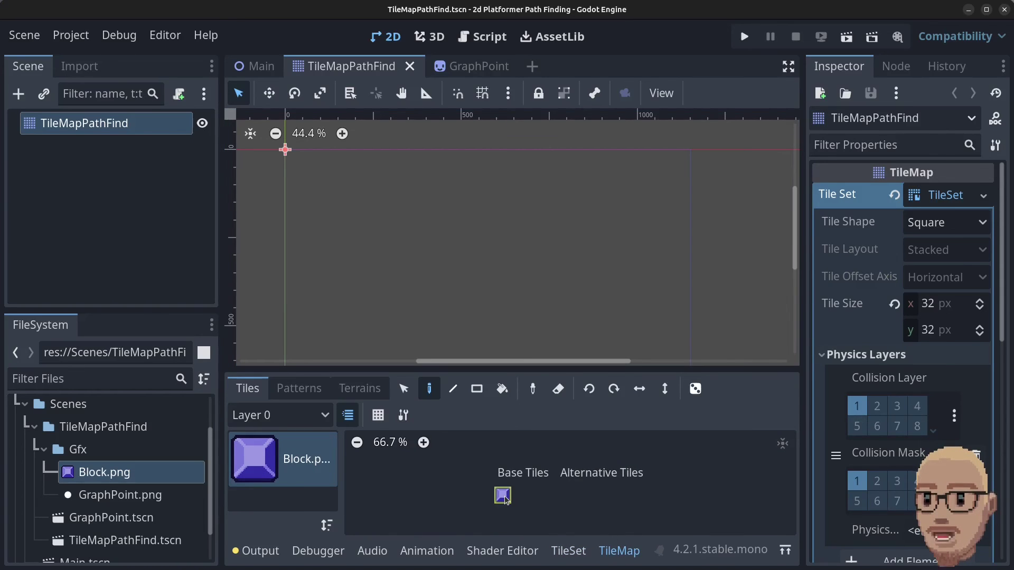
click(476, 390)
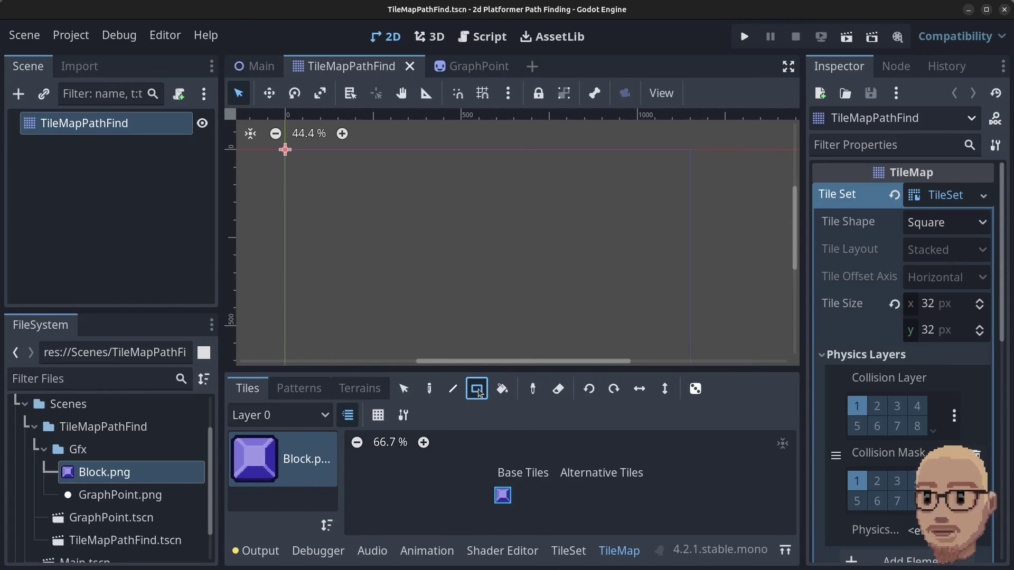
scroll(466, 271, down, 1)
scroll(466, 271, down, 3)
drag(322, 280, 661, 281)
- Paint a 20-tile column of Block tiles as the level's right wall
scroll(660, 280, up, 1)
scroll(661, 275, down, 2)
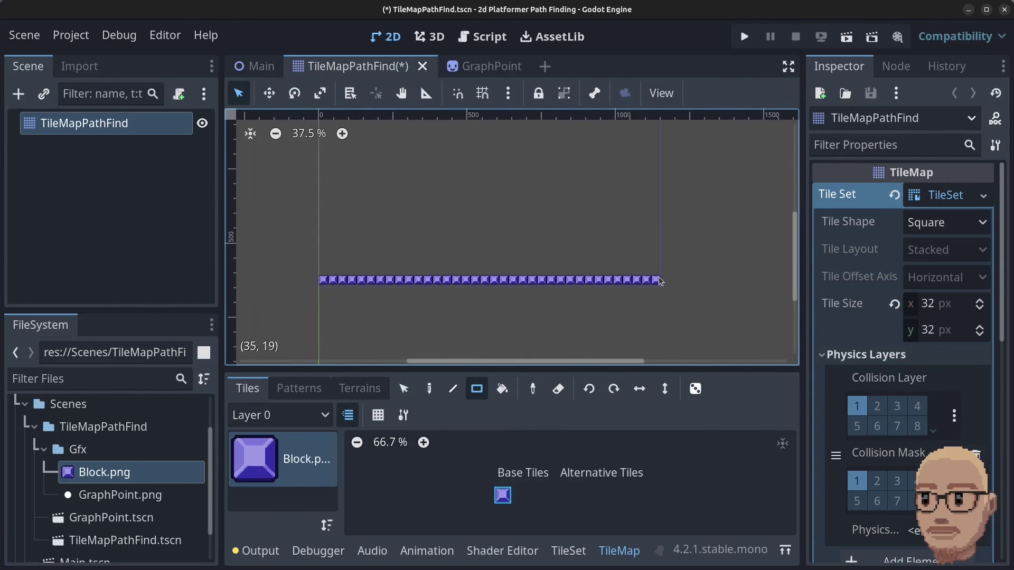
middle_drag(663, 215, 667, 248)
drag(657, 309, 657, 160)
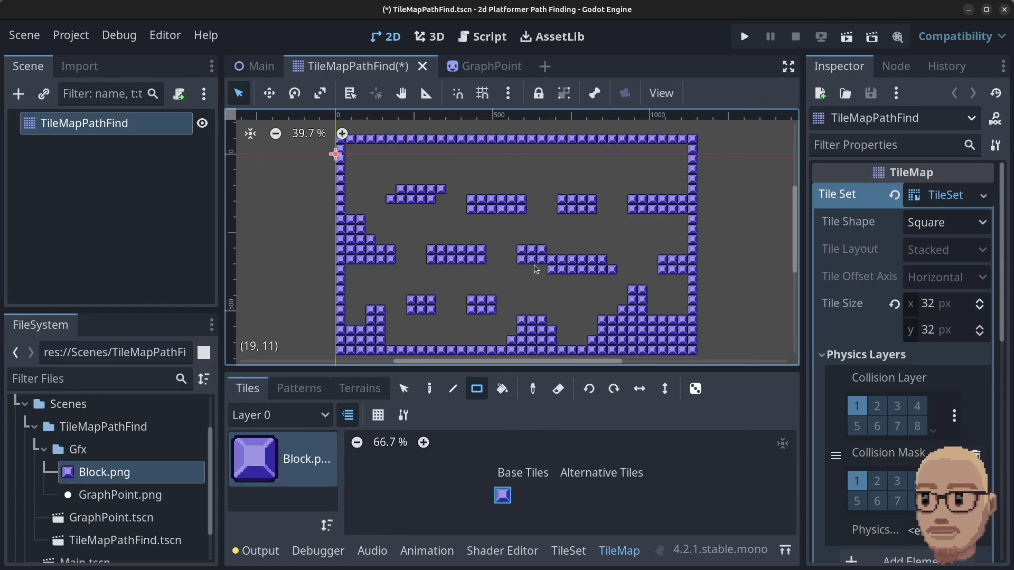
- Save and run the project with F5 to view the pathfinding graph over the blocks
key(F5)
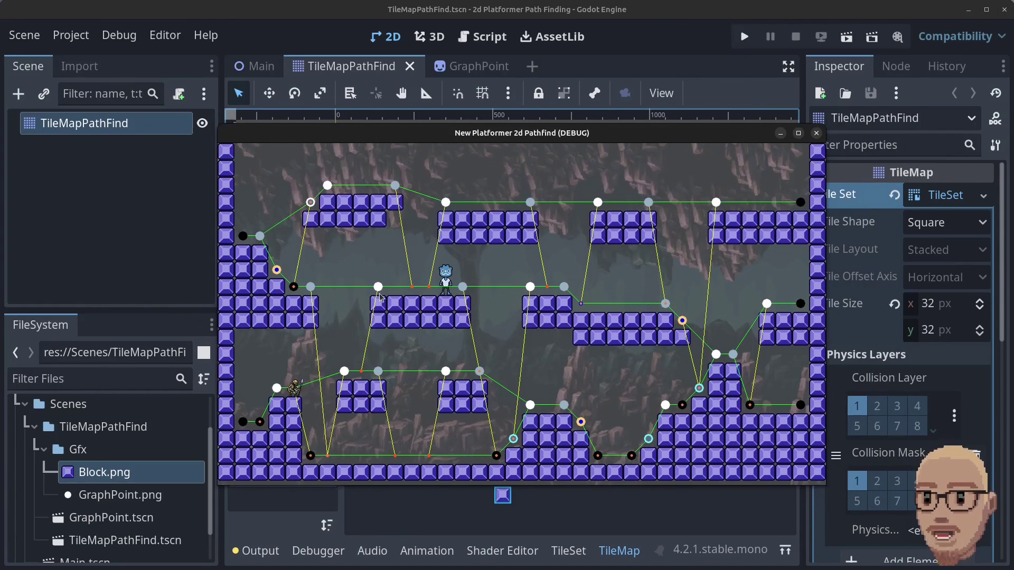